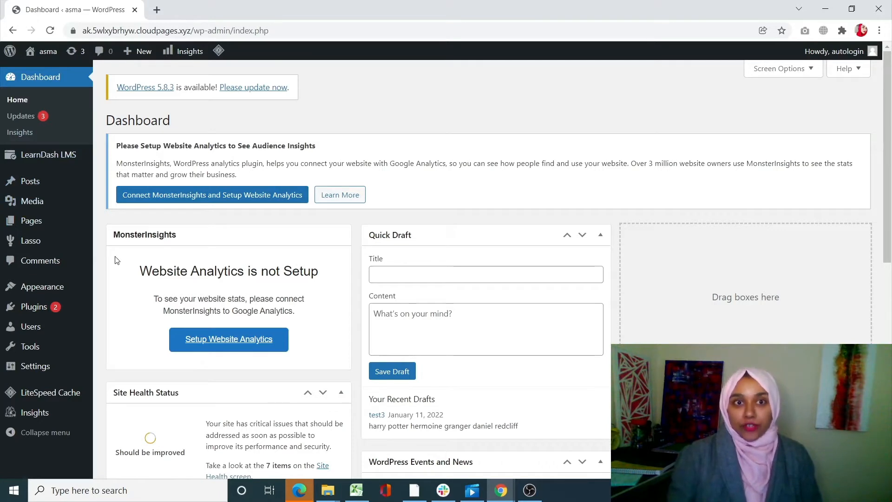
# - Open the LearnDash course list and start adding a new course
pyautogui.moveTo(36, 308)
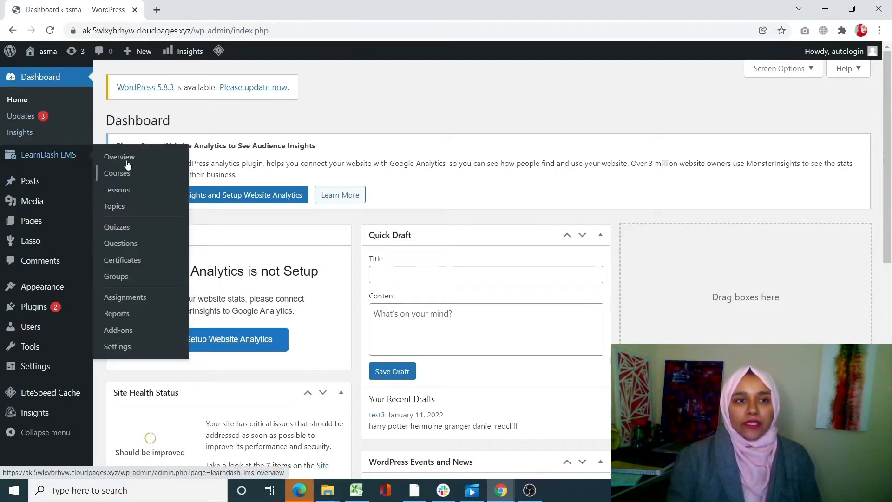
pyautogui.moveTo(54, 176)
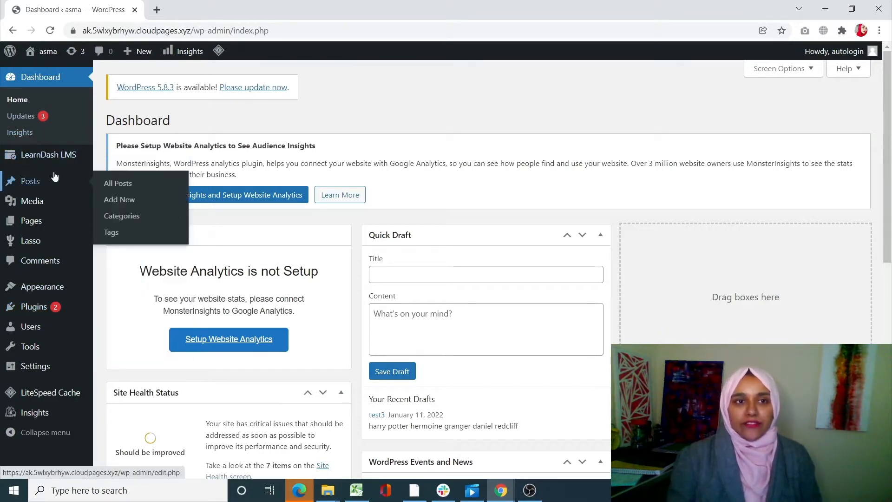
pyautogui.moveTo(63, 156)
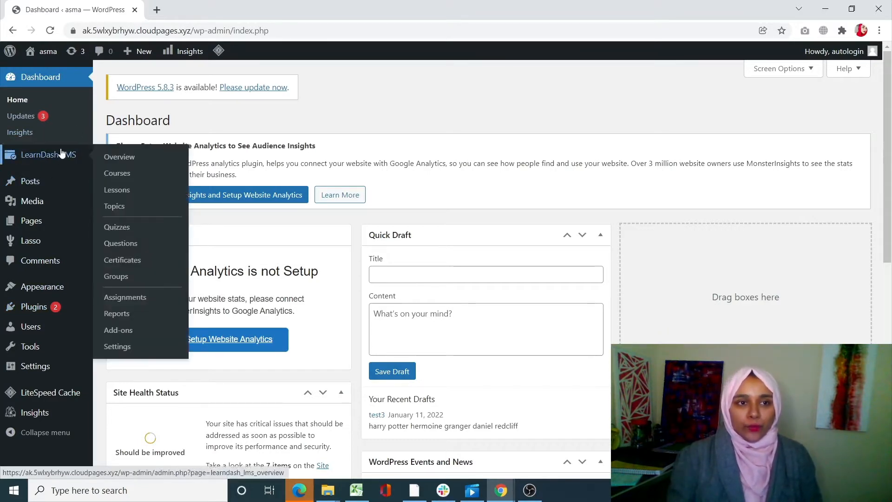
pyautogui.click(124, 180)
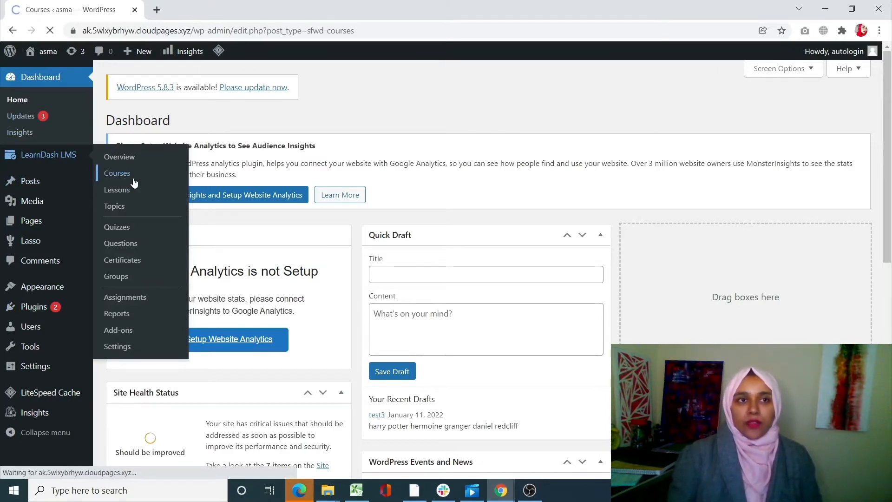
pyautogui.scroll(-3, 222, 264)
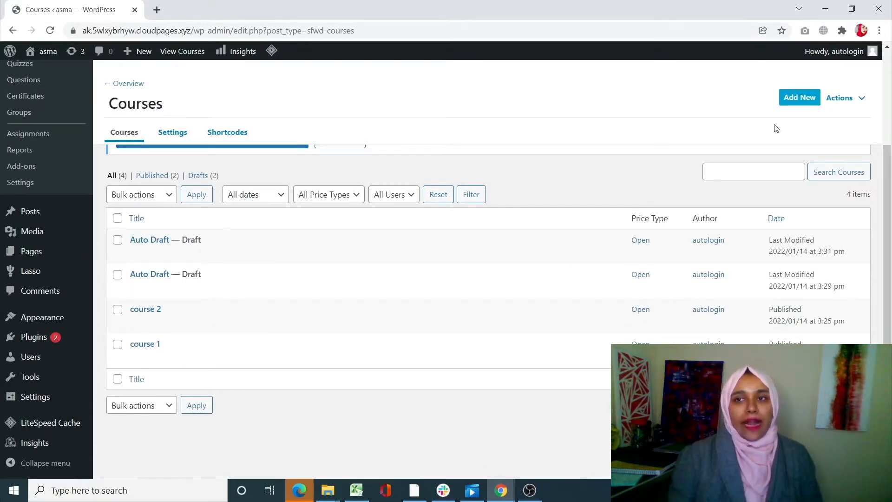
pyautogui.click(811, 106)
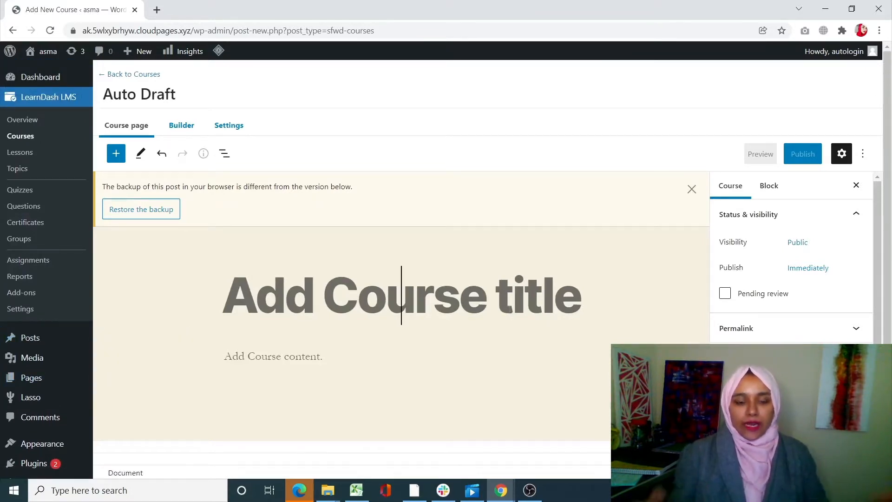
# - Title the new course "course 5" and enter "content" as its course content
pyautogui.write('course')
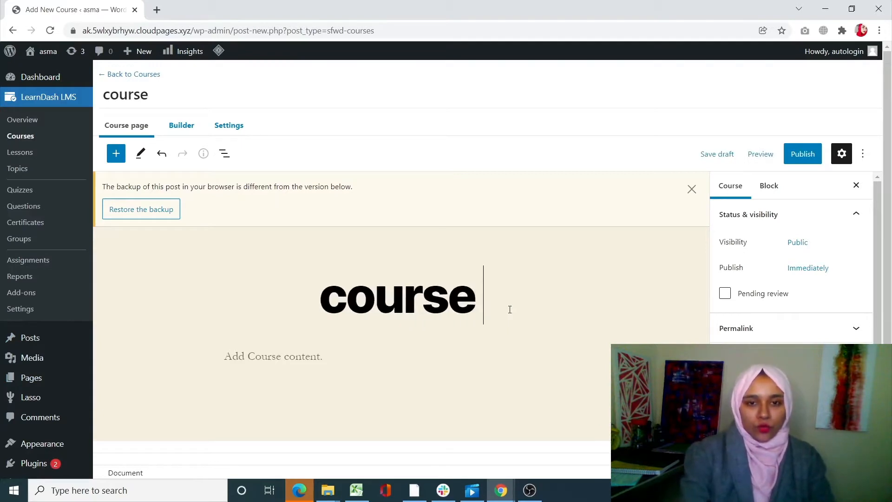
pyautogui.write(' 5')
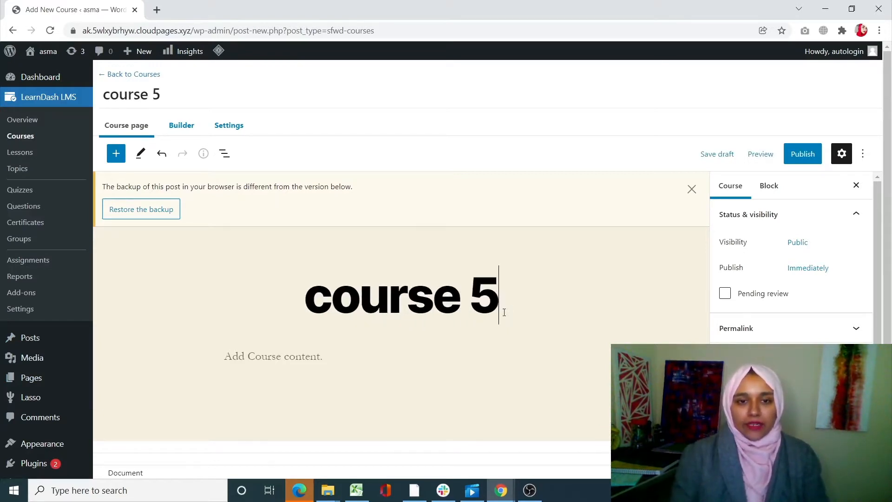
pyautogui.click(342, 358)
pyautogui.write('content')
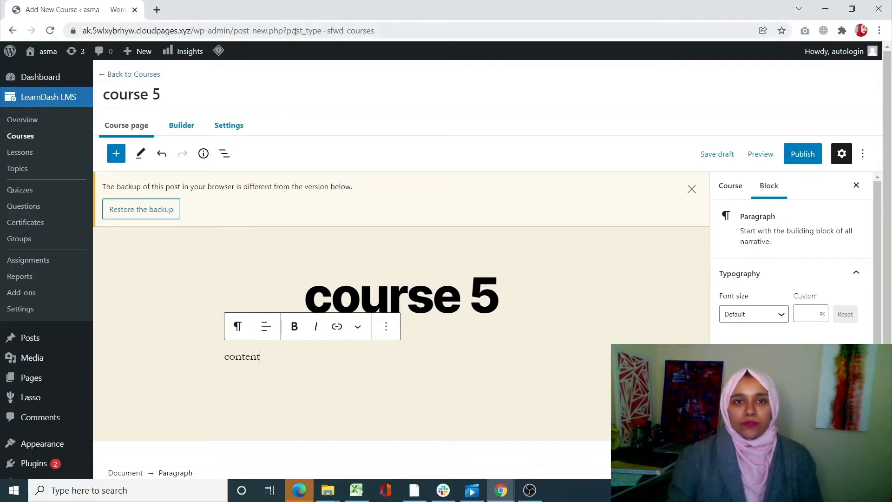
# - Inspect the query part of the new course's URL, then leave the unsaved course and review the site's permalink structure options
pyautogui.moveTo(284, 31); pyautogui.dragTo(400, 31)
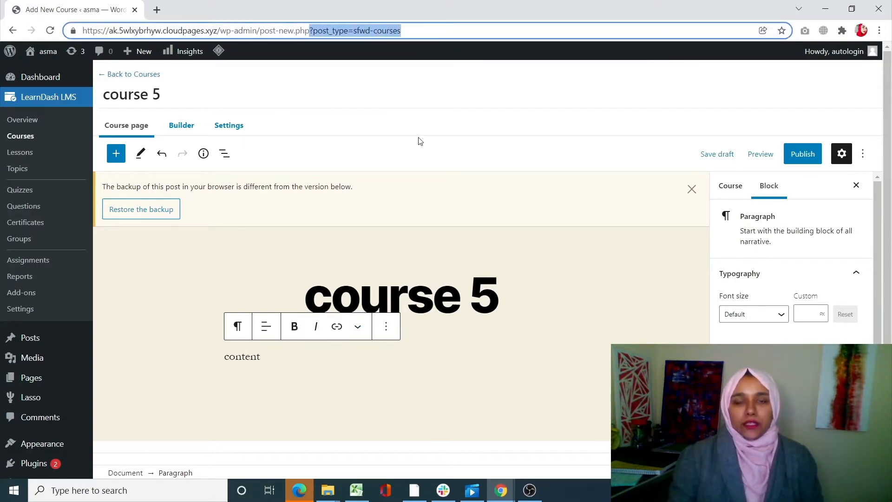
pyautogui.click(448, 175)
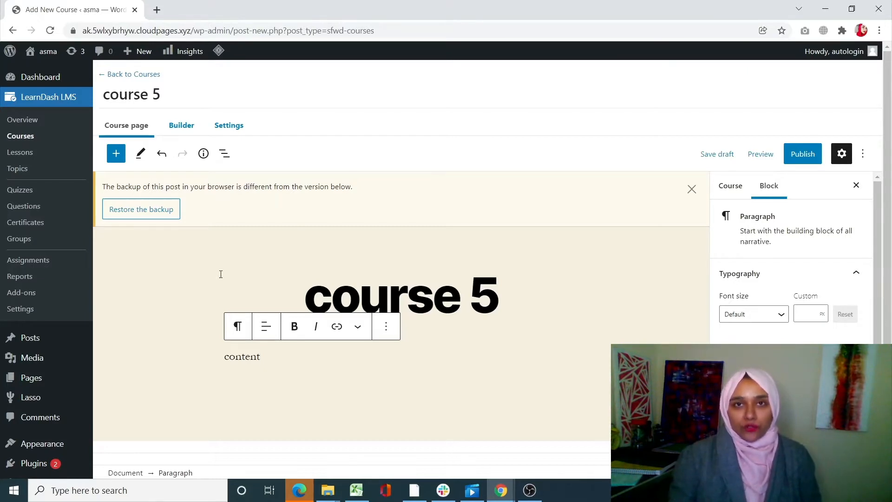
pyautogui.scroll(-3, 28, 278)
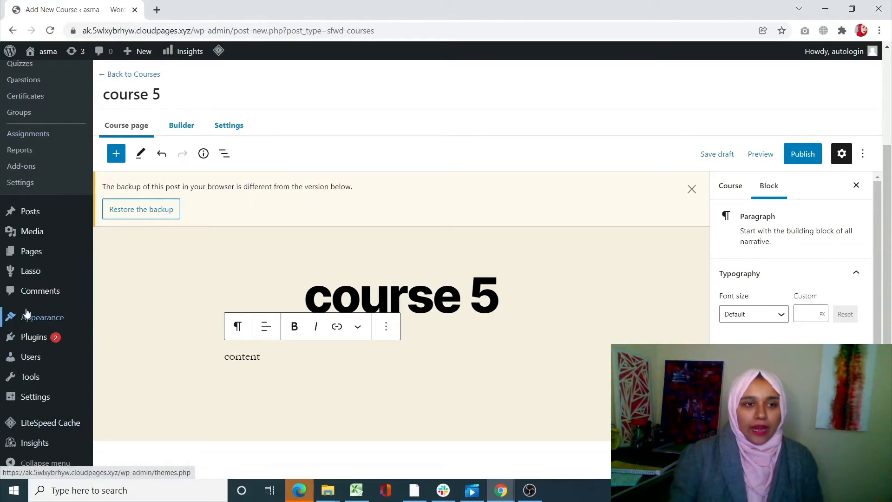
pyautogui.moveTo(40, 398)
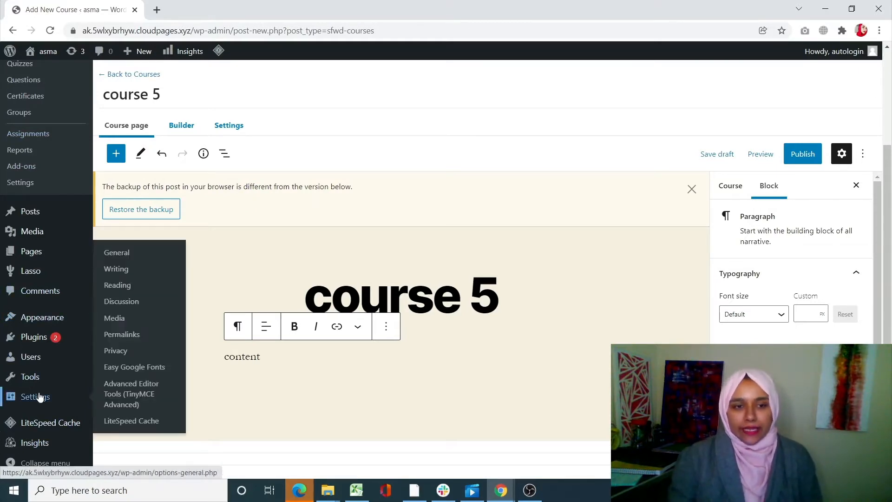
pyautogui.click(115, 334)
pyautogui.click(503, 96)
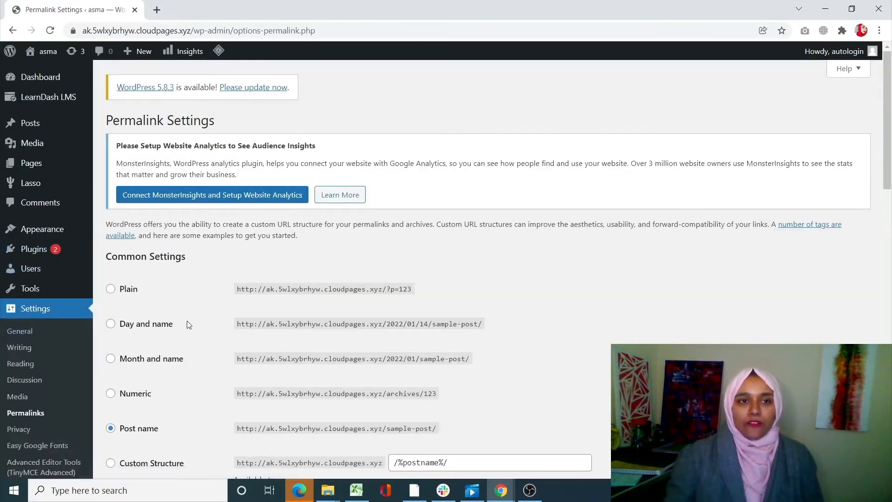
pyautogui.scroll(-3, 187, 320)
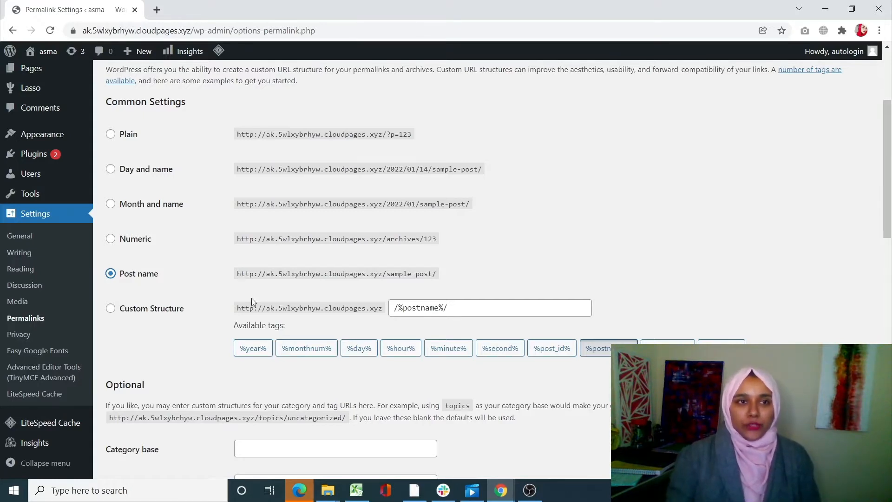
pyautogui.scroll(3, 251, 298)
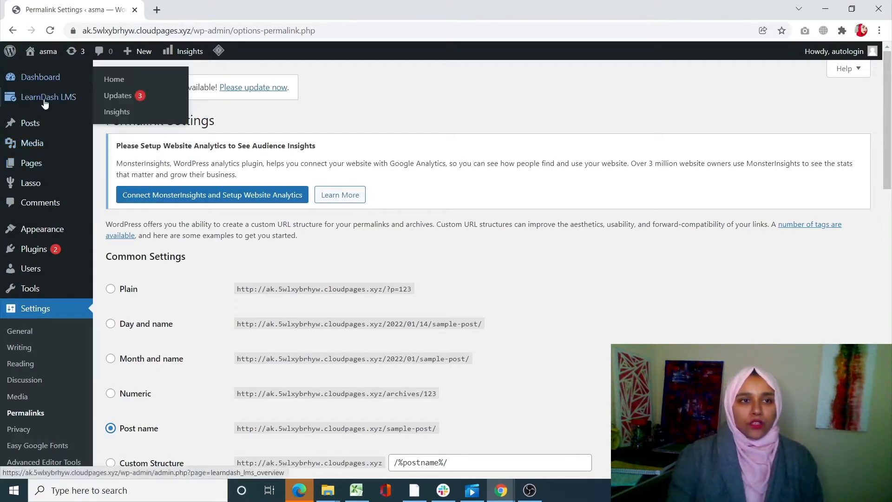
# - Return to the LearnDash course list and open "course 2" for editing
pyautogui.moveTo(45, 103)
pyautogui.click(122, 134)
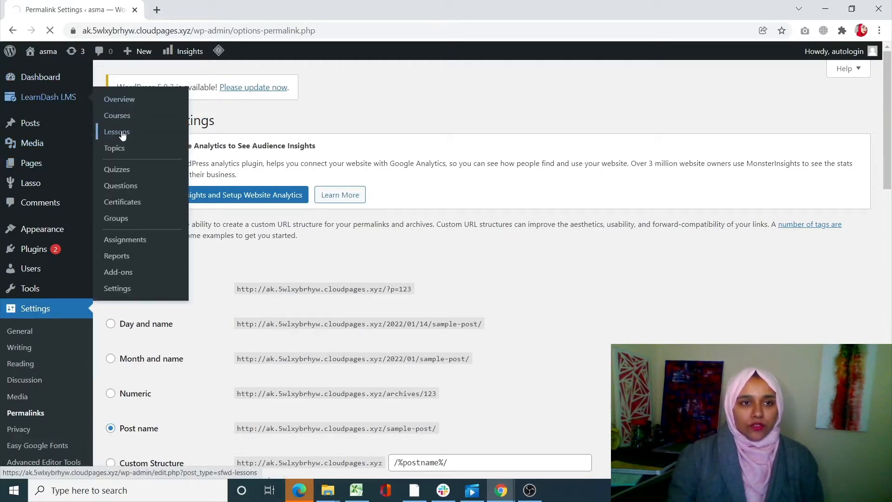
pyautogui.click(118, 124)
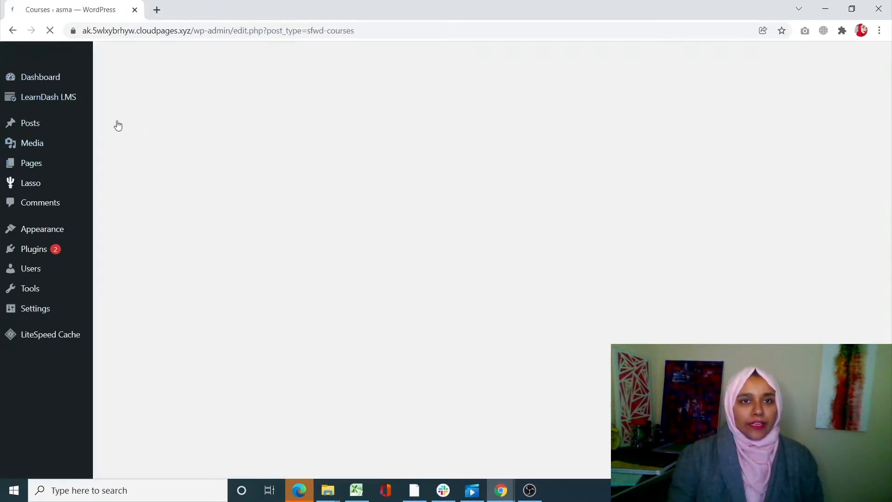
pyautogui.scroll(-3, 293, 358)
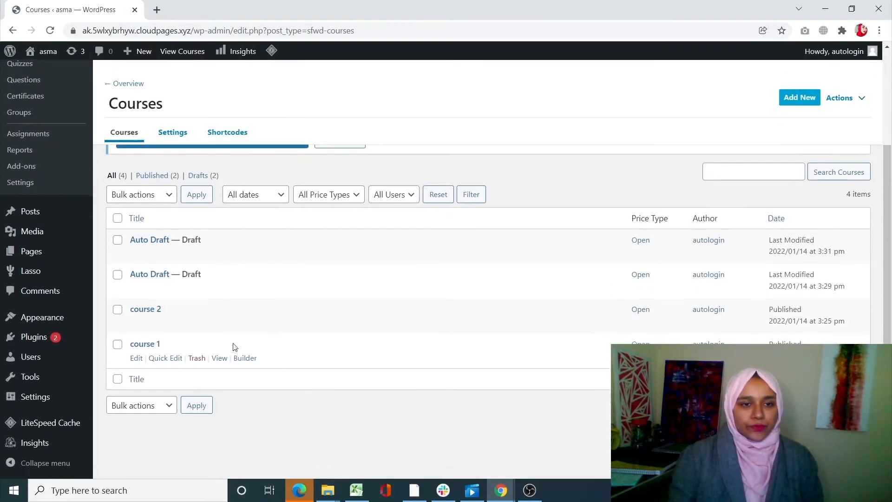
pyautogui.click(158, 314)
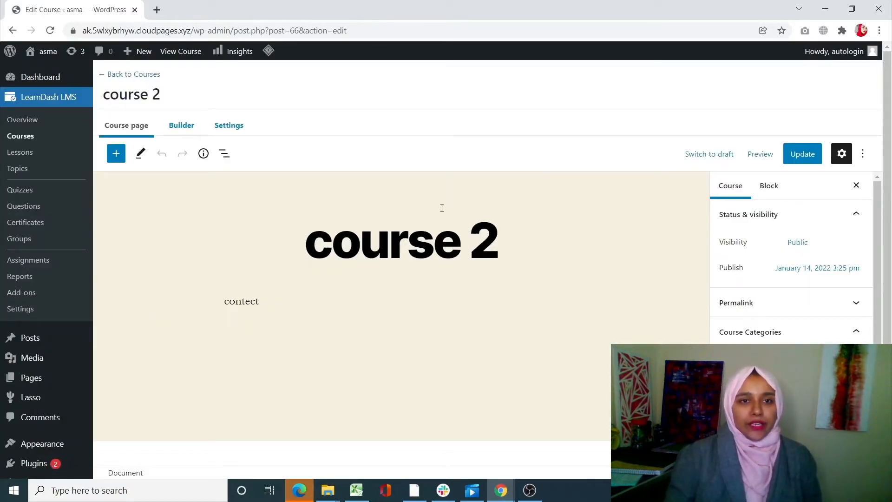
# - In the settings of course 2, set the access mode to Buy now with a course price of $5
pyautogui.click(223, 132)
pyautogui.scroll(-5, 345, 255)
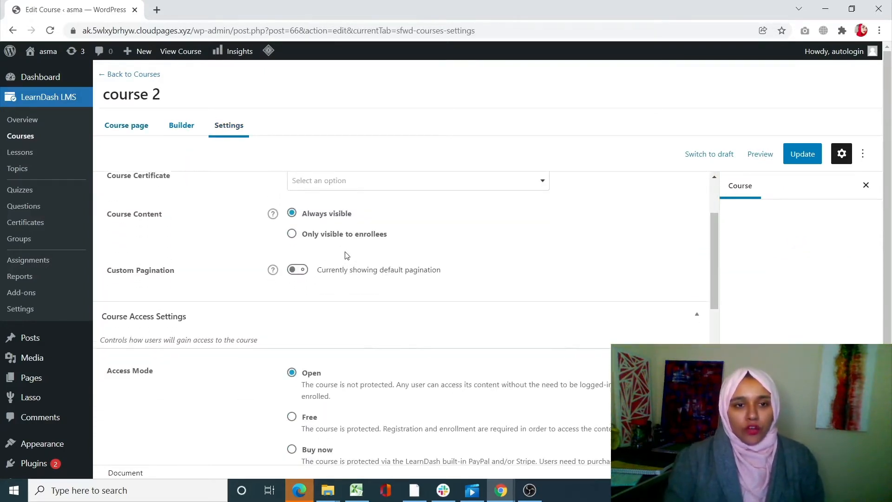
pyautogui.scroll(-1, 345, 255)
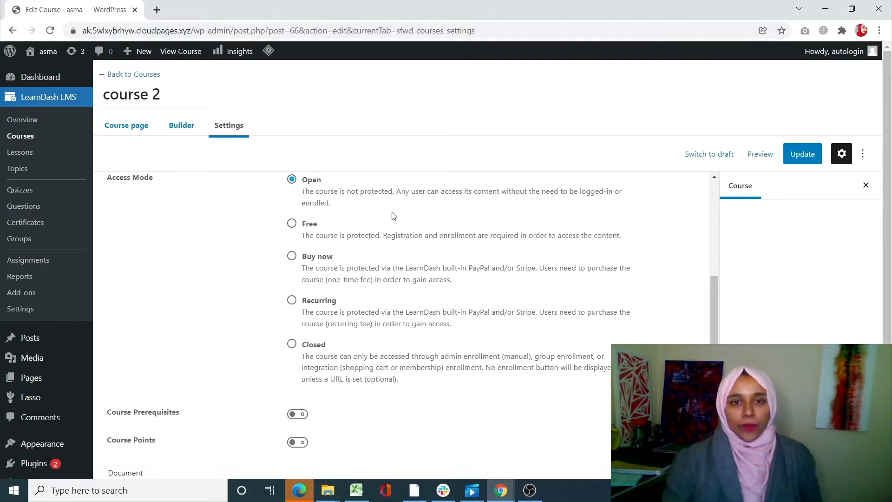
pyautogui.click(292, 256)
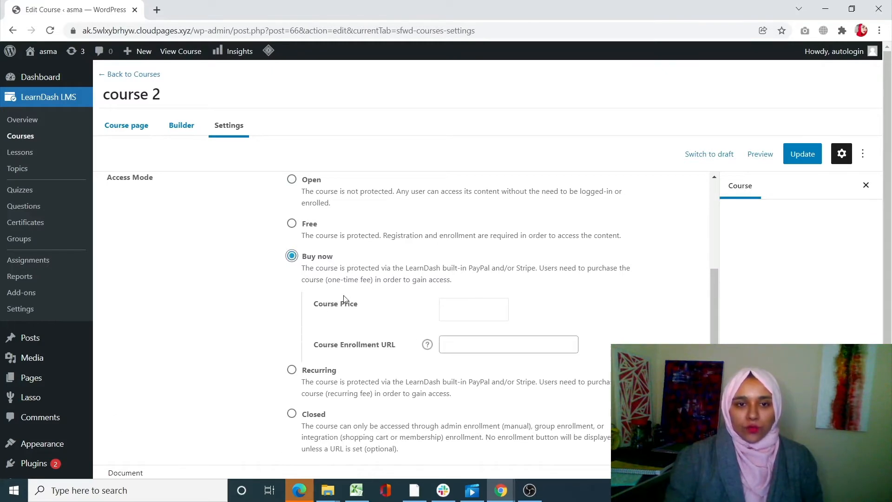
pyautogui.click(453, 311)
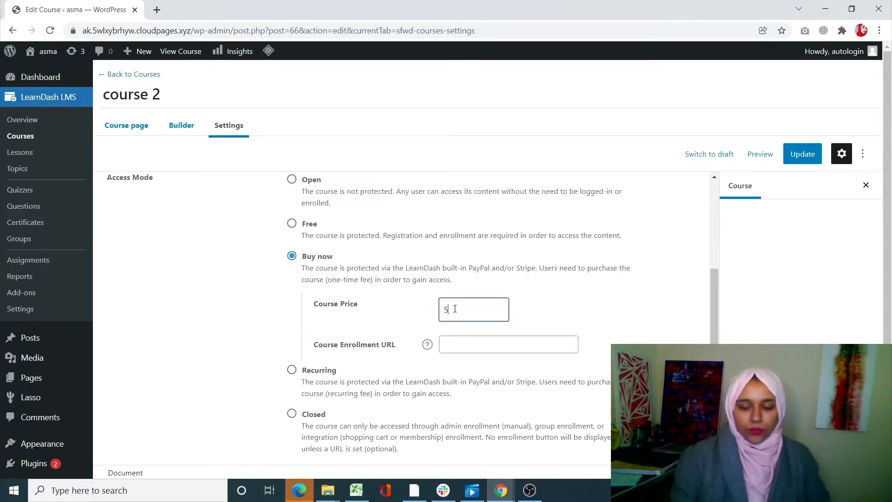
pyautogui.write('5')
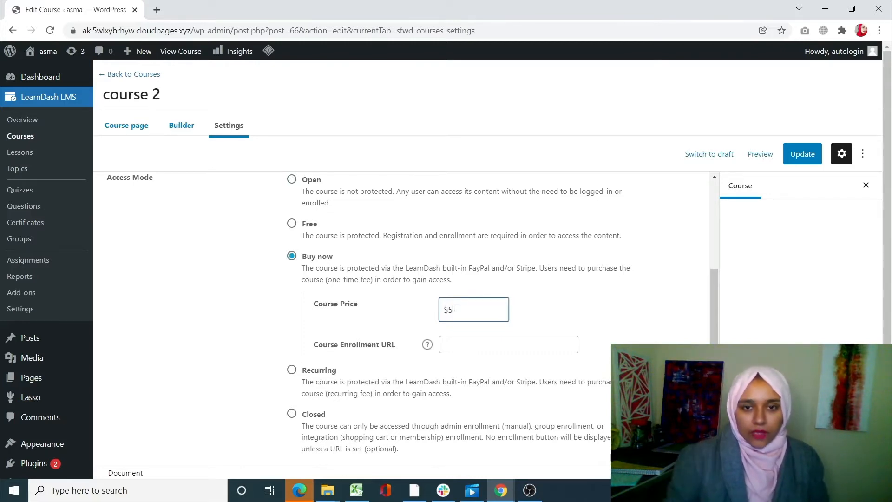
pyautogui.click(473, 342)
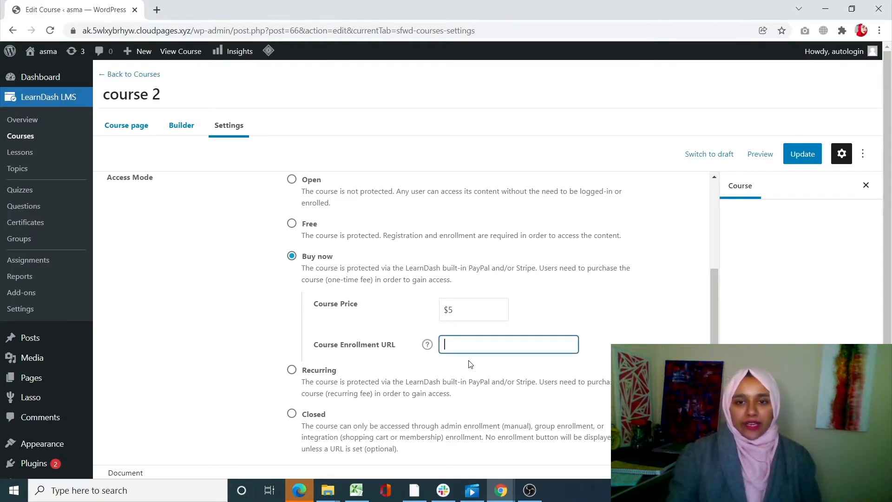
# - Review the remaining access, navigation, display and content settings of course 2, including the available course certificates
pyautogui.scroll(-1, 481, 388)
pyautogui.scroll(-5, 480, 388)
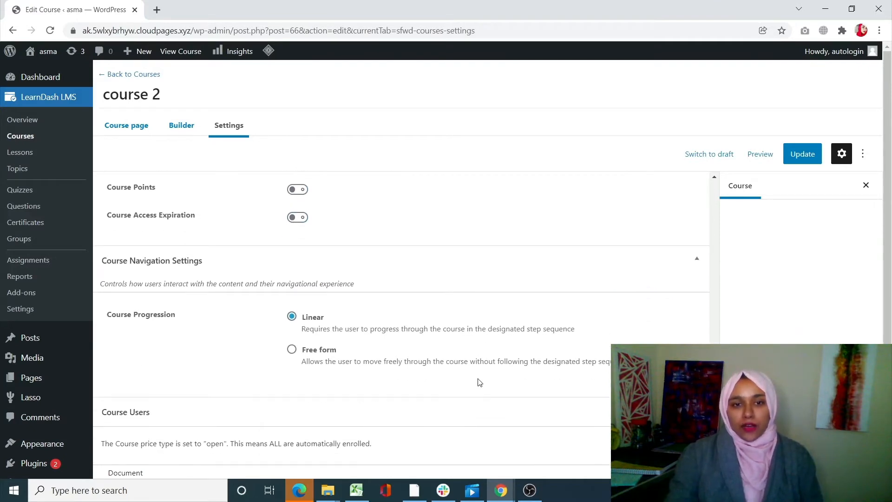
pyautogui.scroll(5, 480, 383)
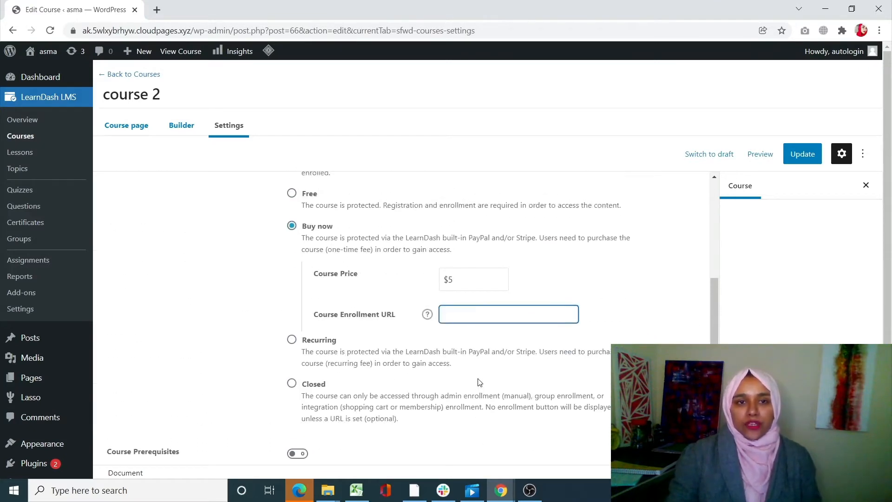
pyautogui.scroll(4, 480, 383)
pyautogui.scroll(1, 480, 382)
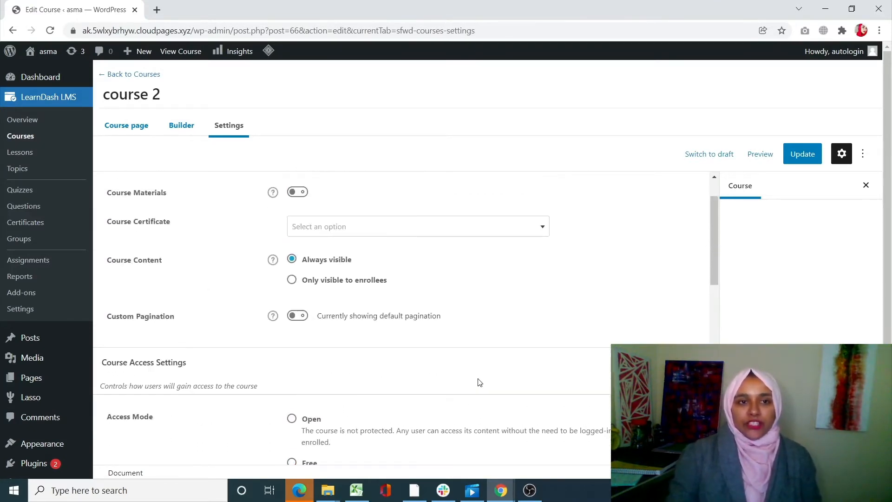
pyautogui.scroll(1, 479, 383)
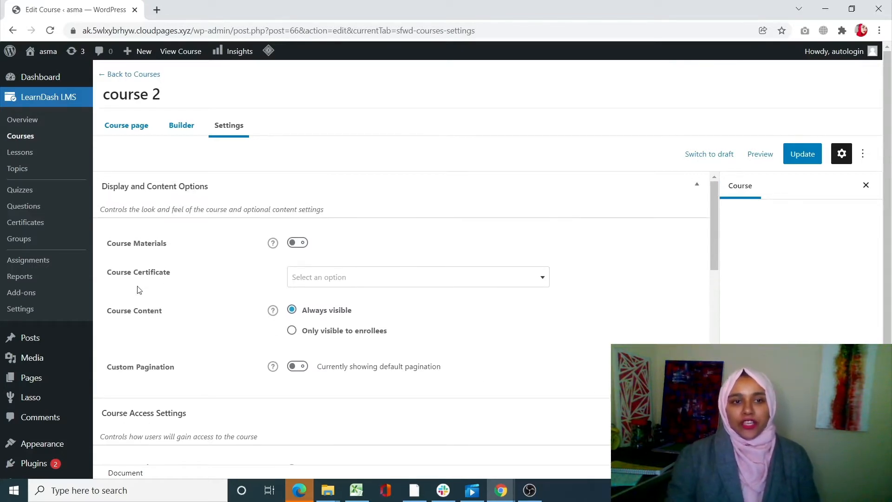
pyautogui.click(316, 282)
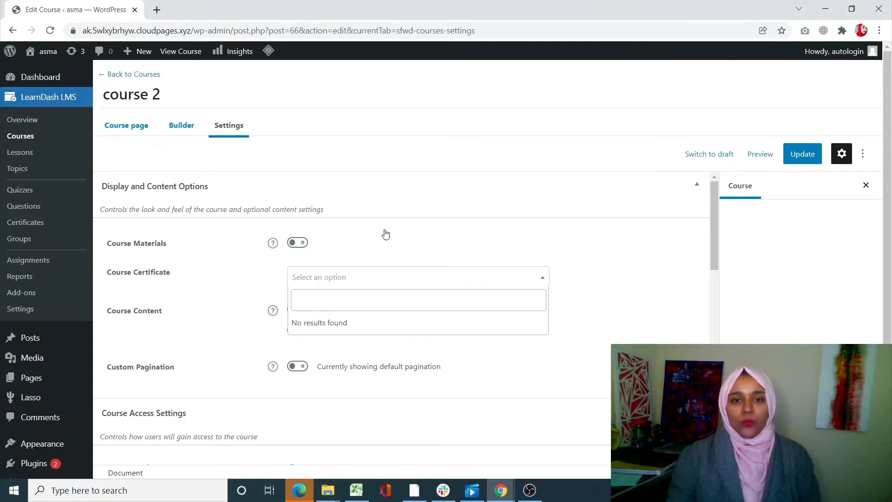
pyautogui.click(389, 257)
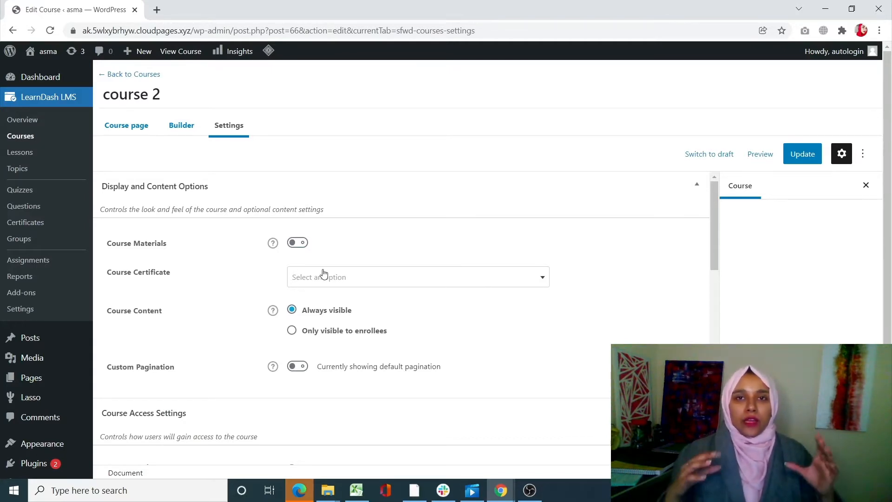
# - Create a new LearnDash lesson titled "lesson 3" with the paragraph text "content"
pyautogui.click(19, 154)
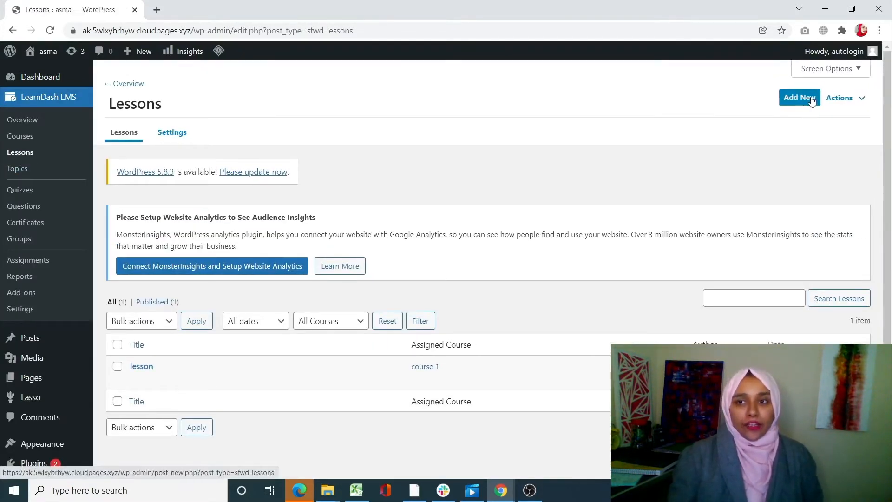
pyautogui.click(811, 99)
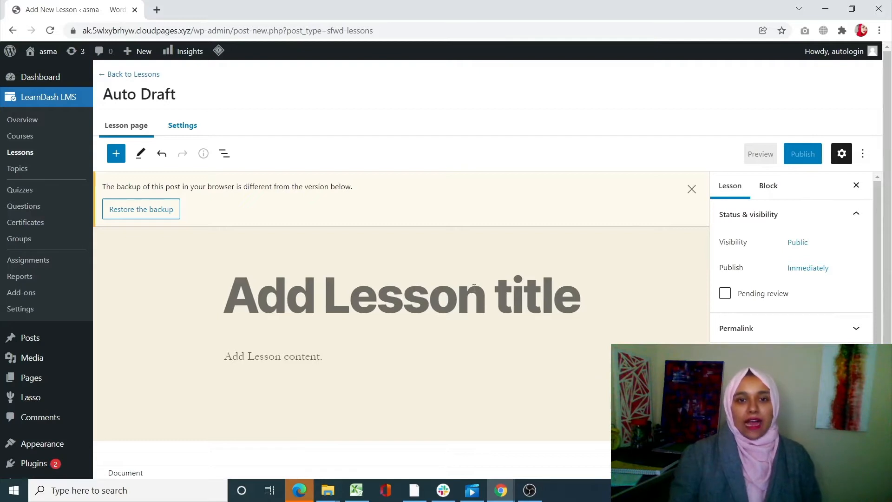
pyautogui.write('le')
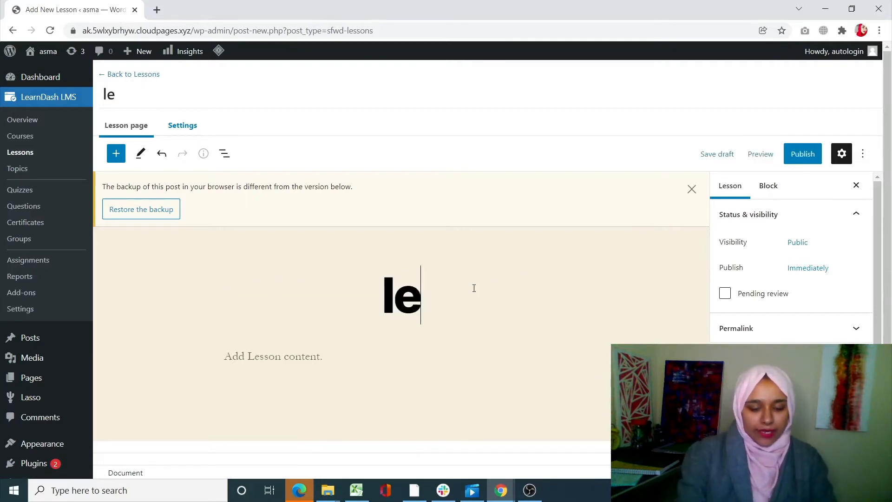
pyautogui.write('sson 3')
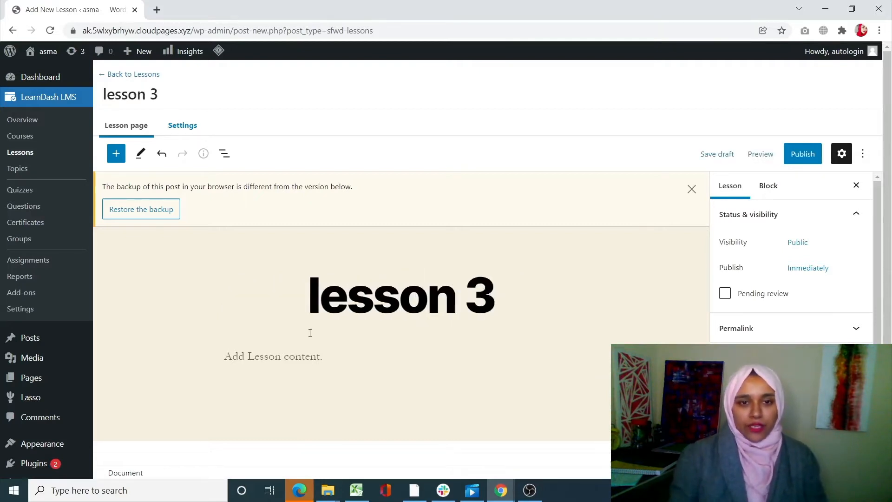
pyautogui.click(314, 349)
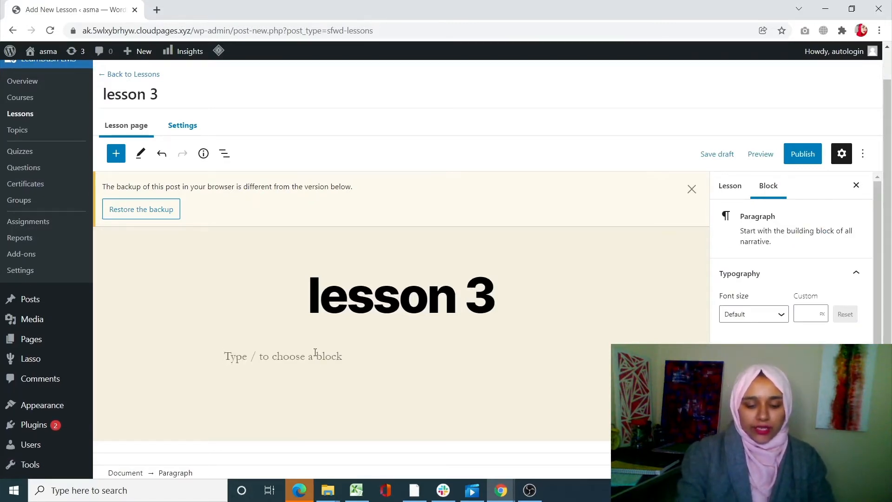
pyautogui.write('content')
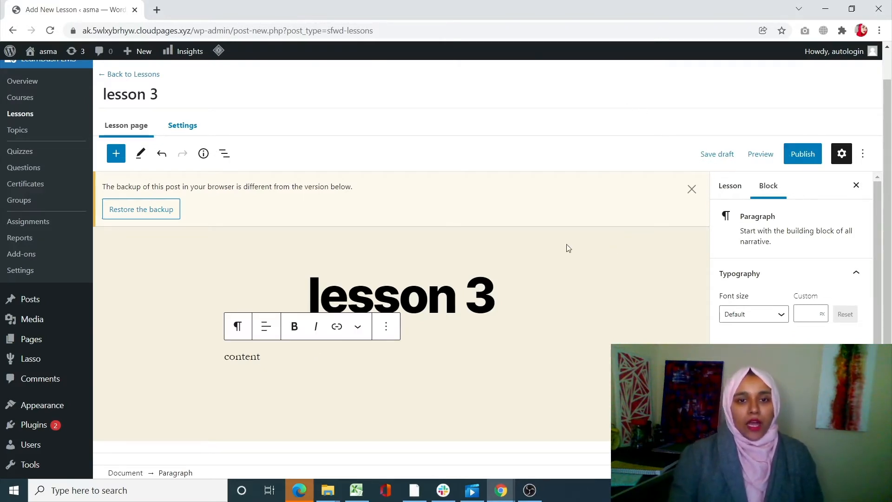
pyautogui.scroll(-1, 507, 265)
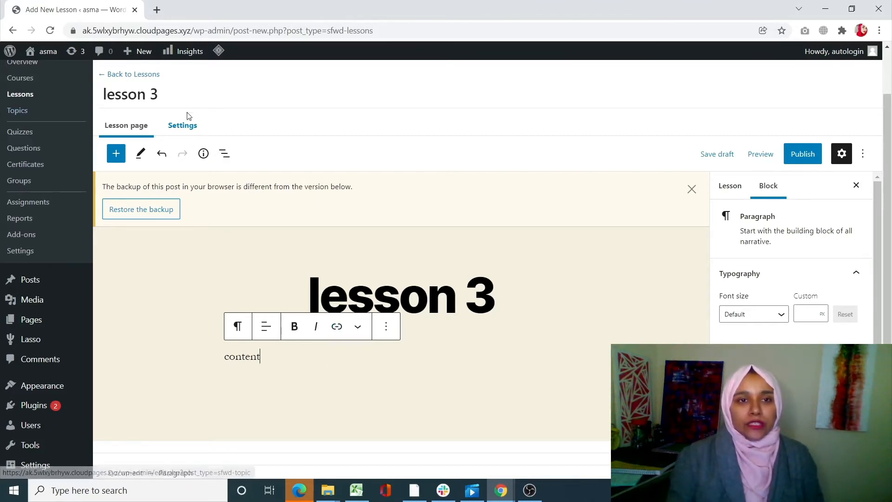
# - In the settings of lesson 3, set the associated course to course 2 and review the display and content options
pyautogui.click(188, 128)
pyautogui.scroll(-1, 263, 259)
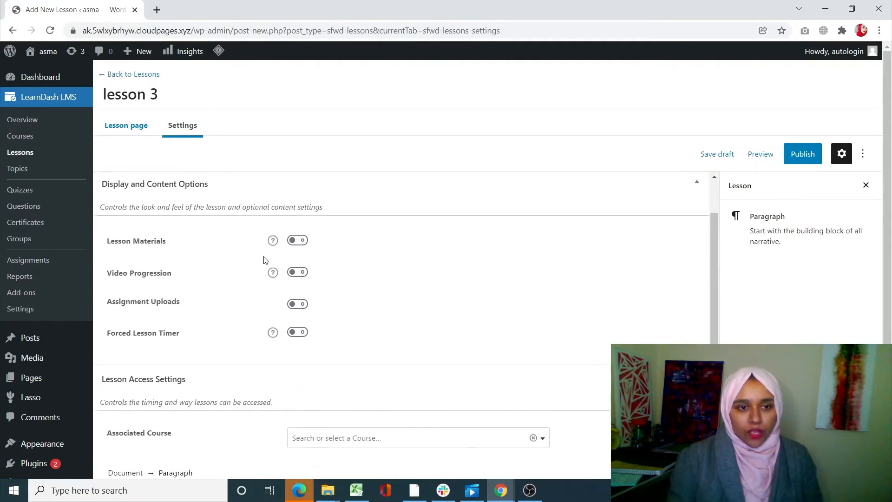
pyautogui.scroll(-3, 269, 254)
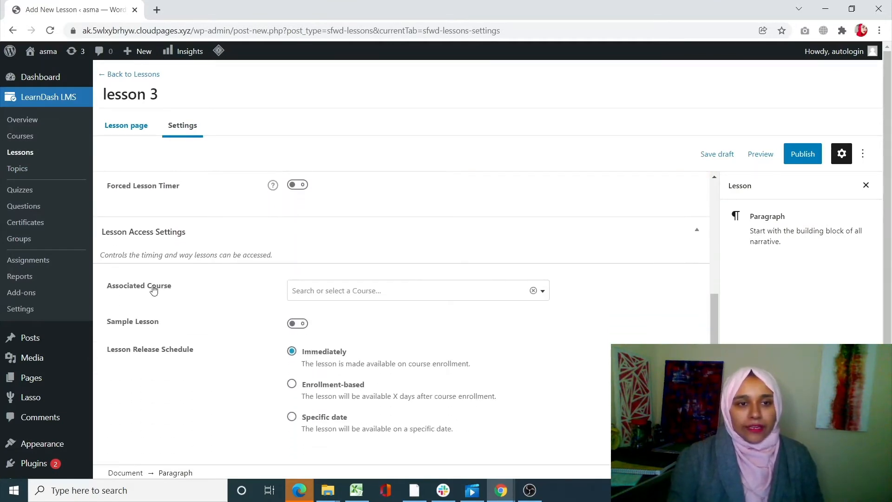
pyautogui.click(377, 293)
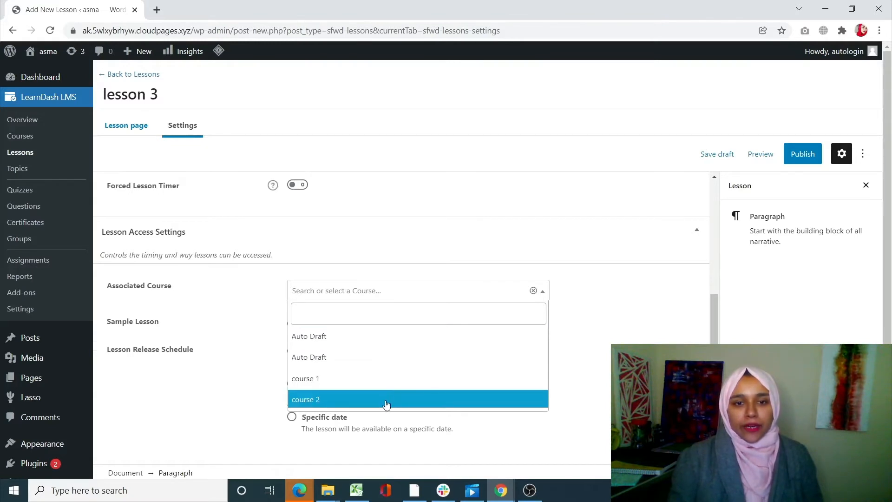
pyautogui.click(386, 402)
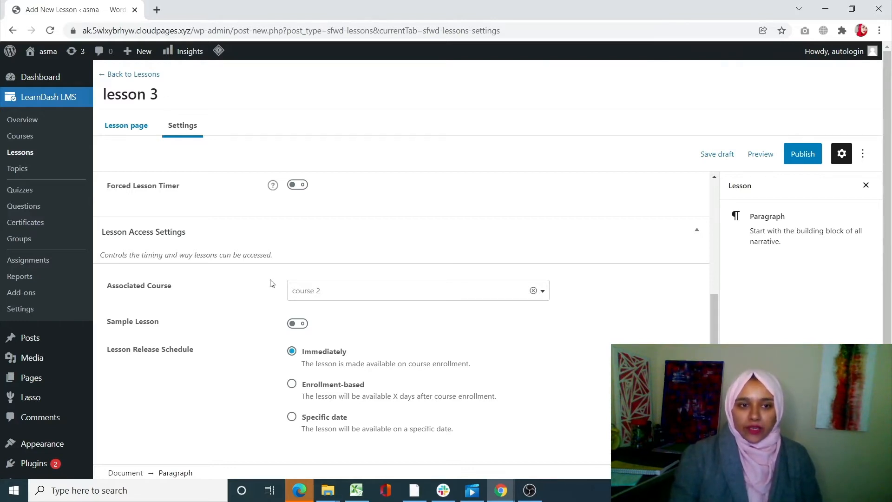
pyautogui.scroll(5, 451, 328)
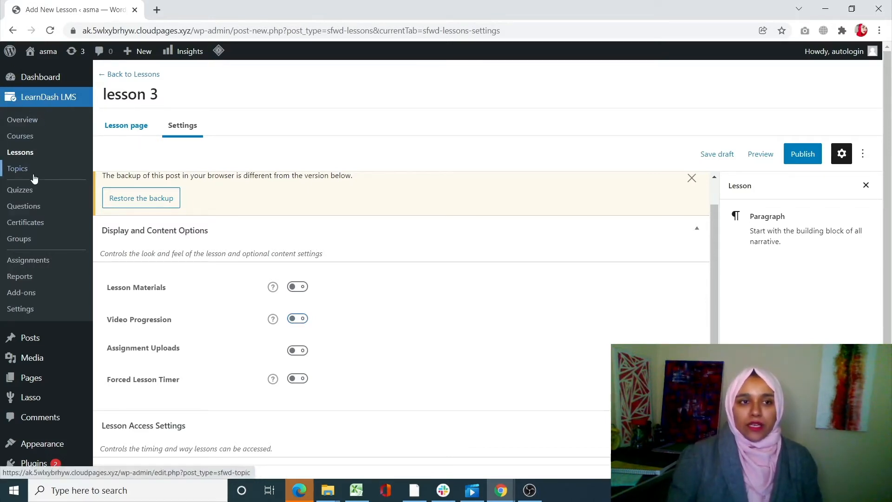
# - Leave the unsaved lesson for the quizzes list and start a new quiz titled "quiz2"
pyautogui.click(33, 189)
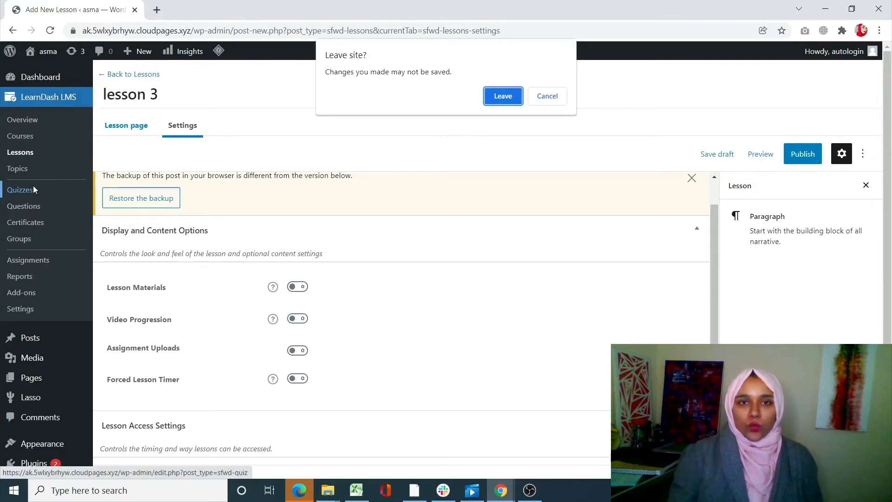
pyautogui.click(510, 99)
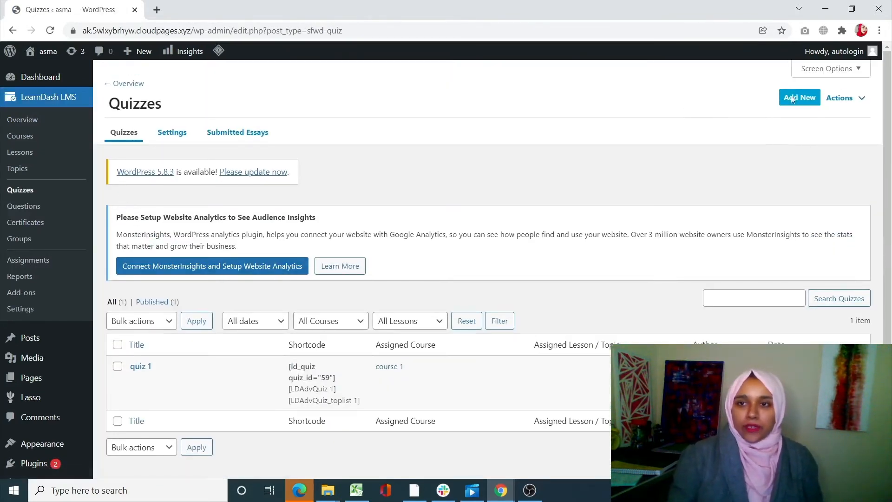
pyautogui.click(793, 99)
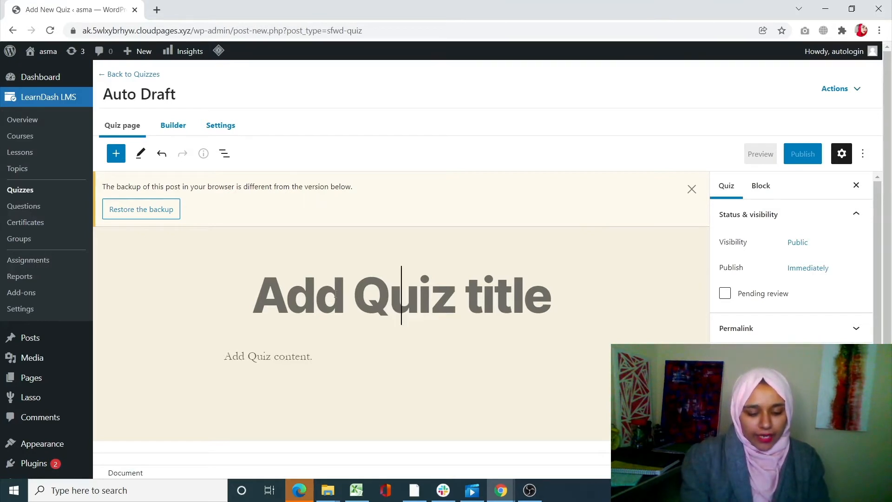
pyautogui.write('quiz2')
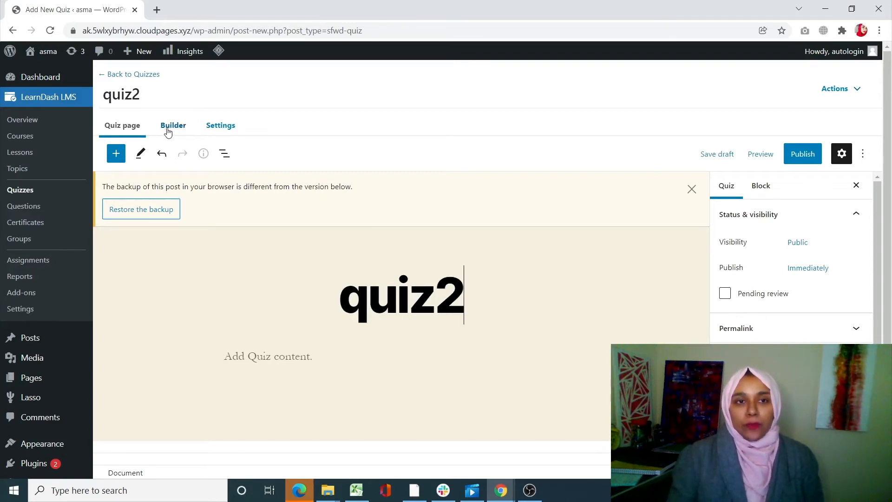
# - In the quiz builder of quiz2, add a new question titled "title2"
pyautogui.click(185, 128)
pyautogui.scroll(-1, 315, 282)
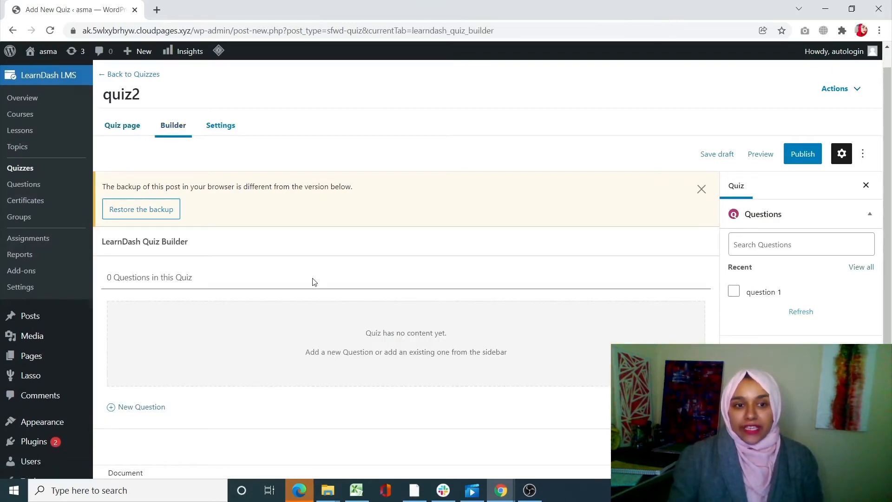
pyautogui.scroll(1, 311, 275)
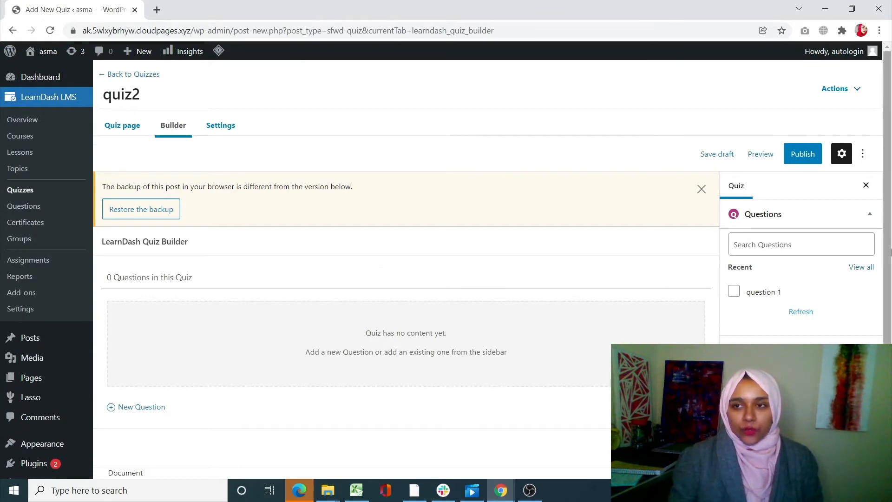
pyautogui.scroll(-2, 311, 275)
pyautogui.scroll(2, 344, 353)
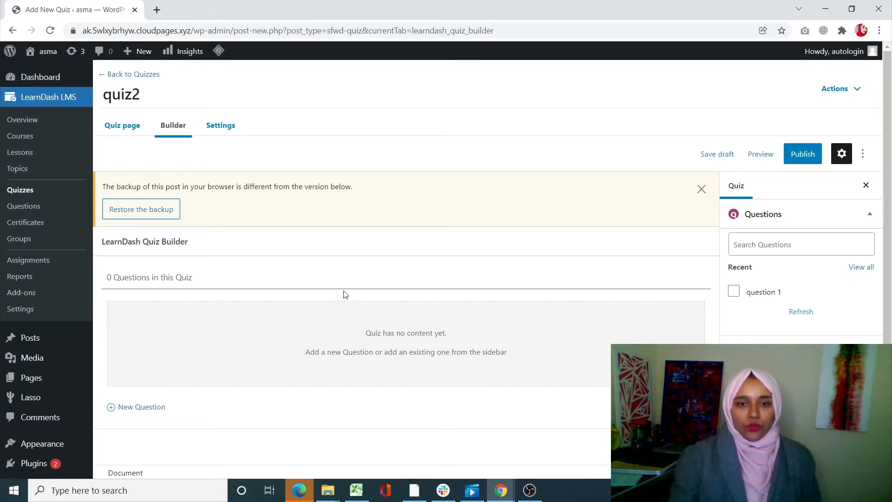
pyautogui.click(144, 407)
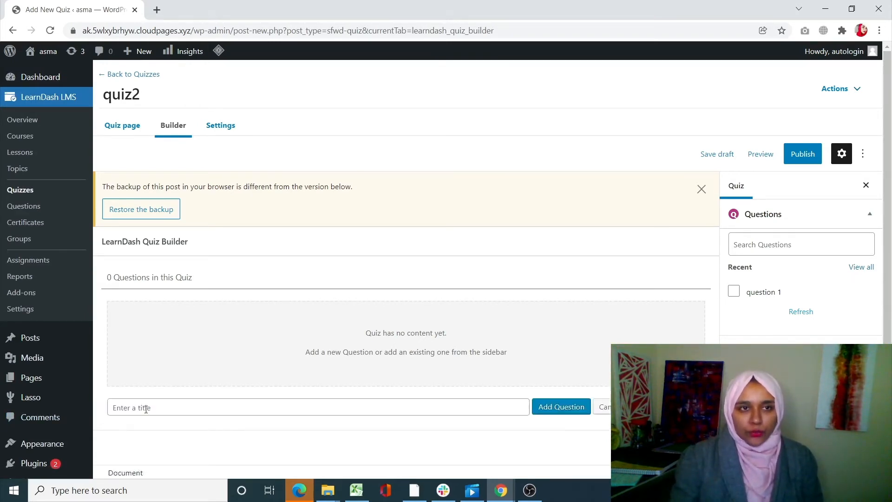
pyautogui.click(169, 413)
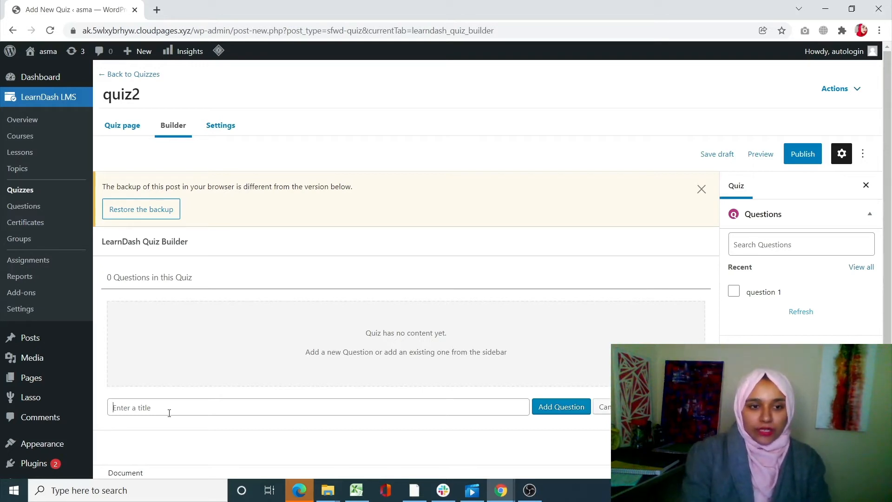
pyautogui.write('ti')
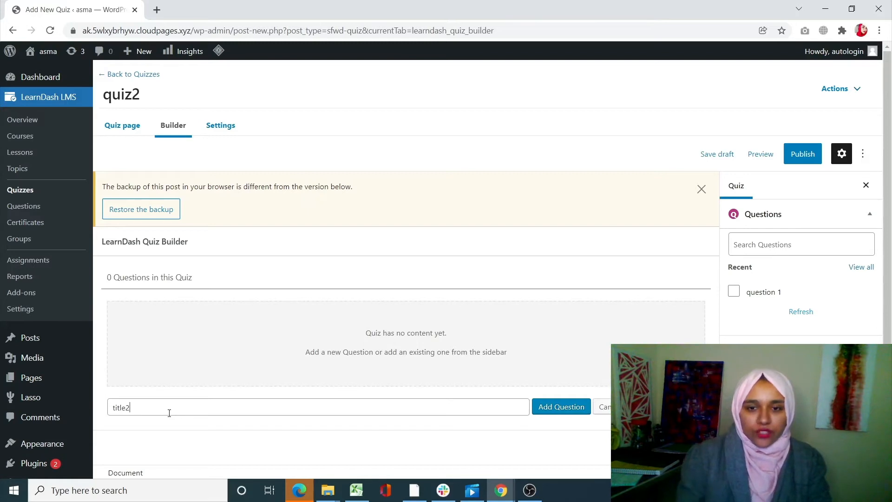
pyautogui.write('tle2')
pyautogui.click(555, 407)
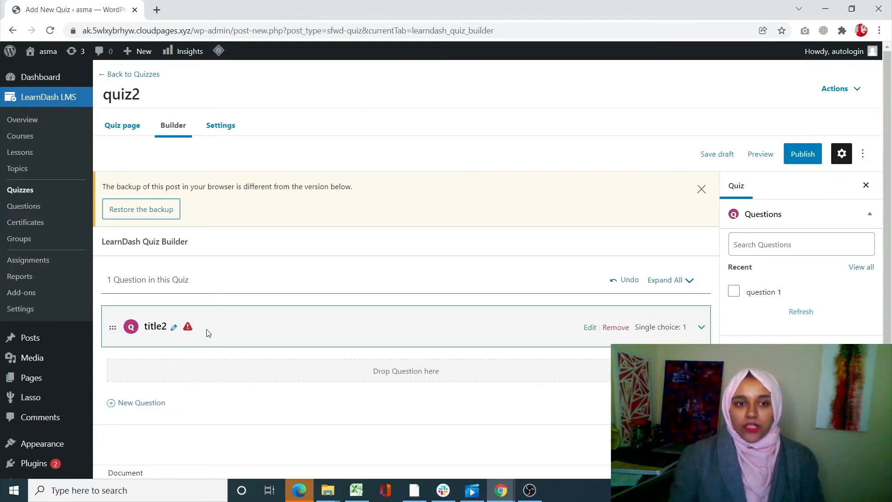
# - Open the title of the new question for inline editing and save it without changes
pyautogui.click(174, 327)
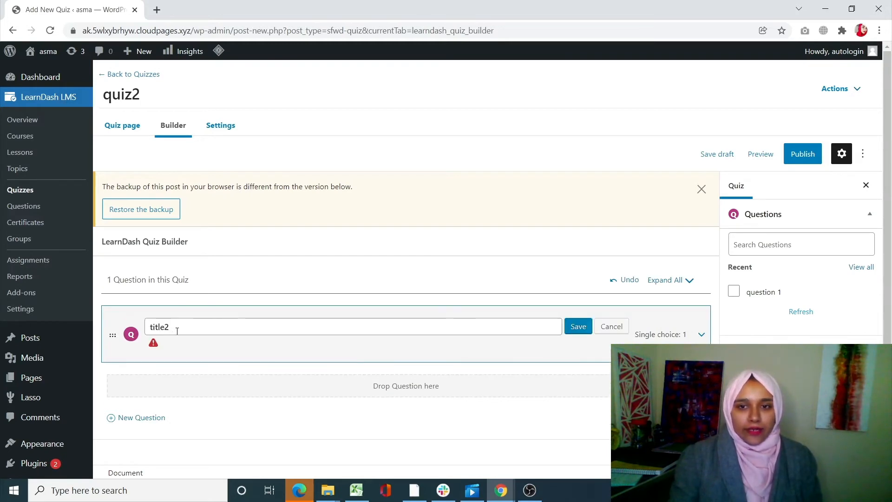
pyautogui.click(579, 327)
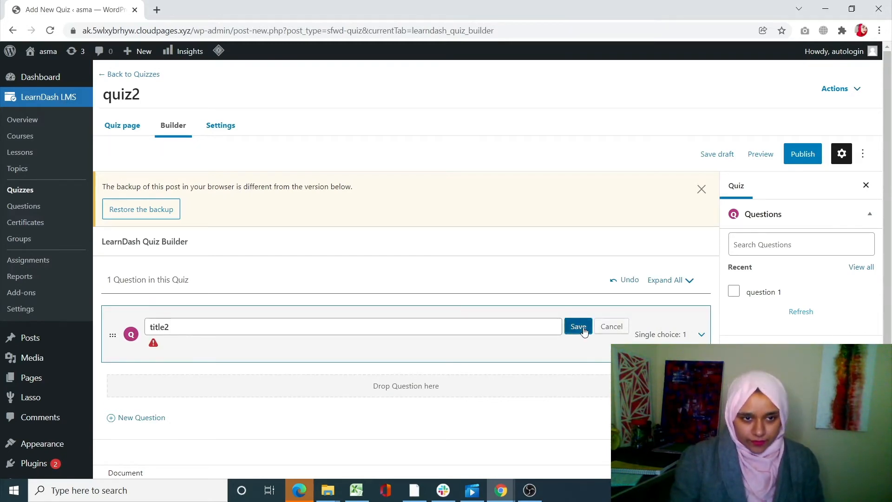
pyautogui.click(576, 326)
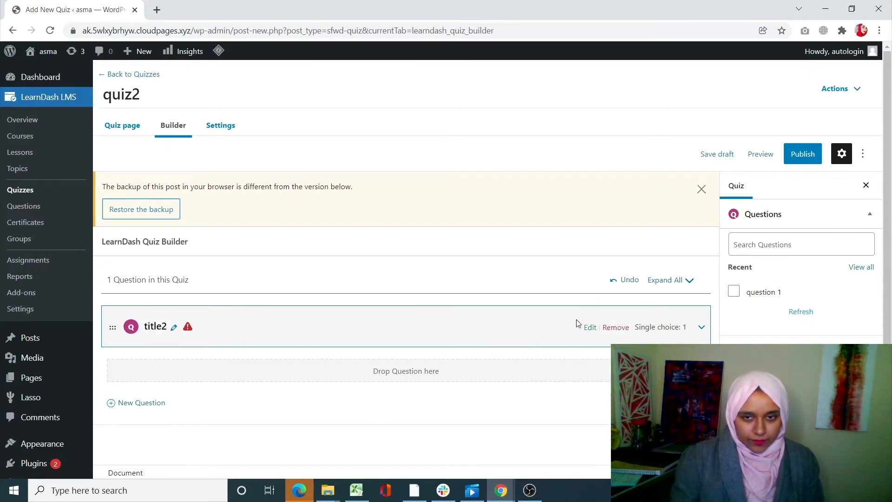
# - Leave the quiz to edit the title2 question in full and enter the question text "what is the color of apple"
pyautogui.click(590, 327)
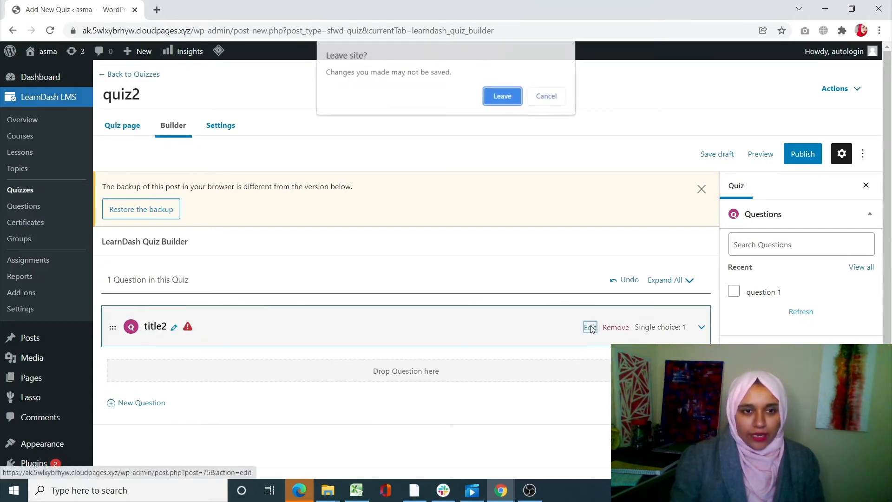
pyautogui.click(504, 100)
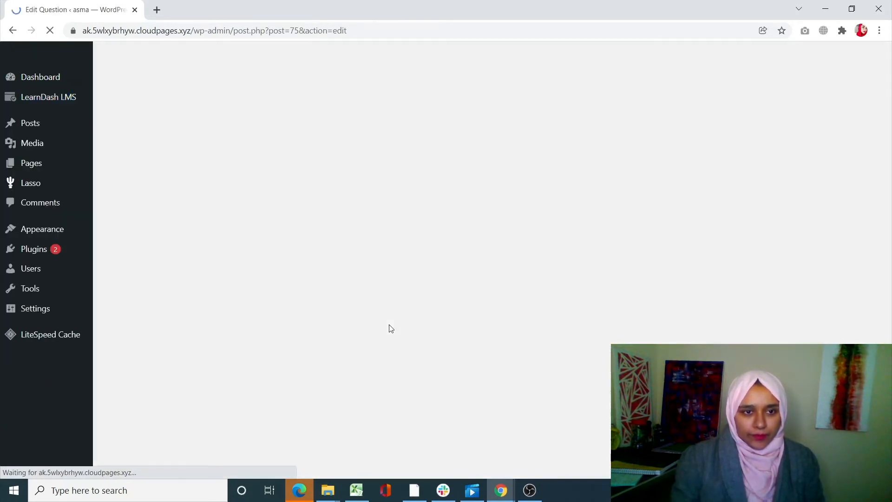
pyautogui.scroll(-3, 391, 329)
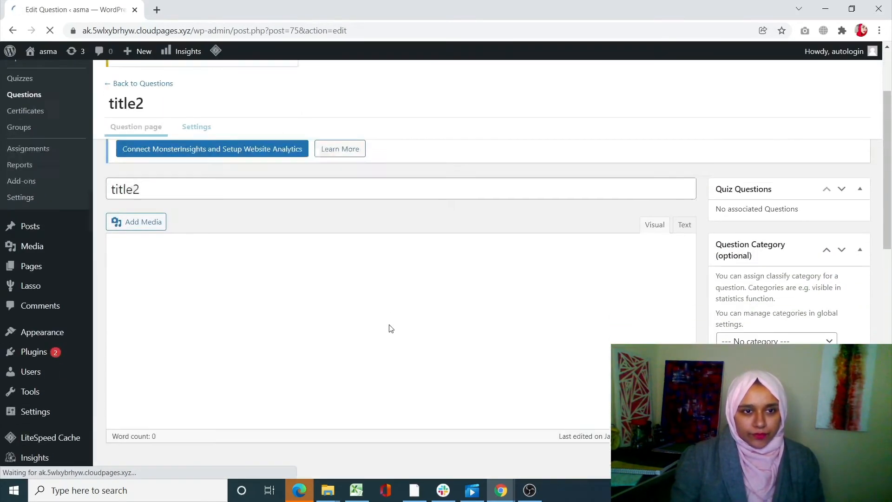
pyautogui.click(243, 295)
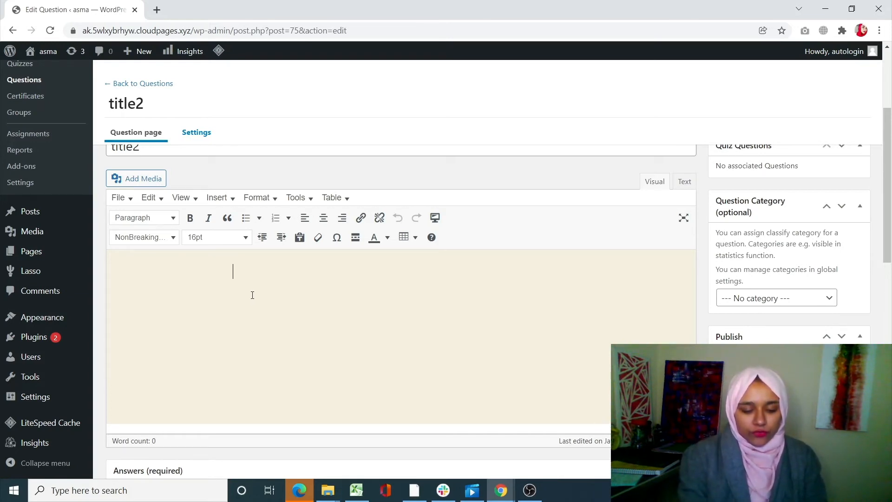
pyautogui.write('what is the color of apple')
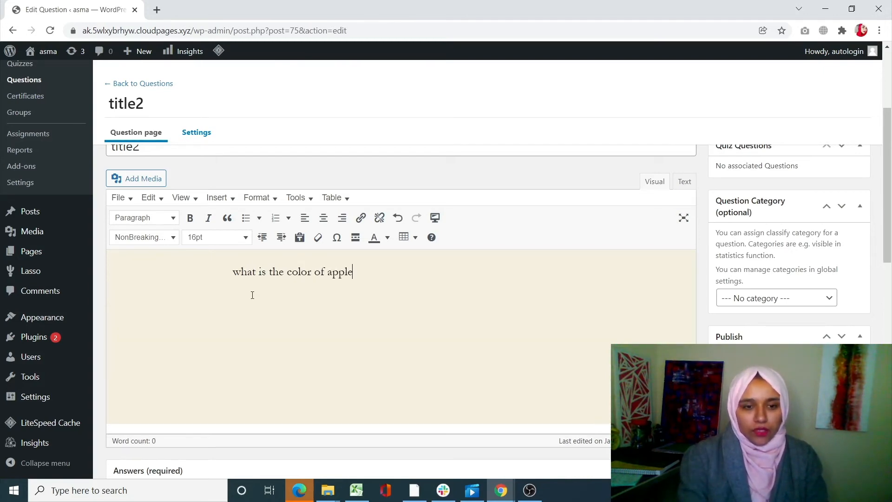
# - Enter "red" as the question's first answer and mark it as correct
pyautogui.scroll(-3, 270, 293)
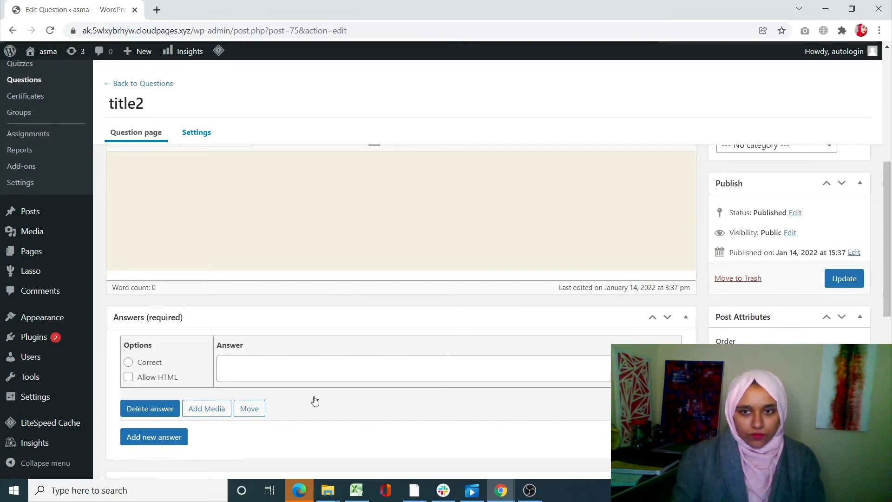
pyautogui.scroll(-1, 135, 364)
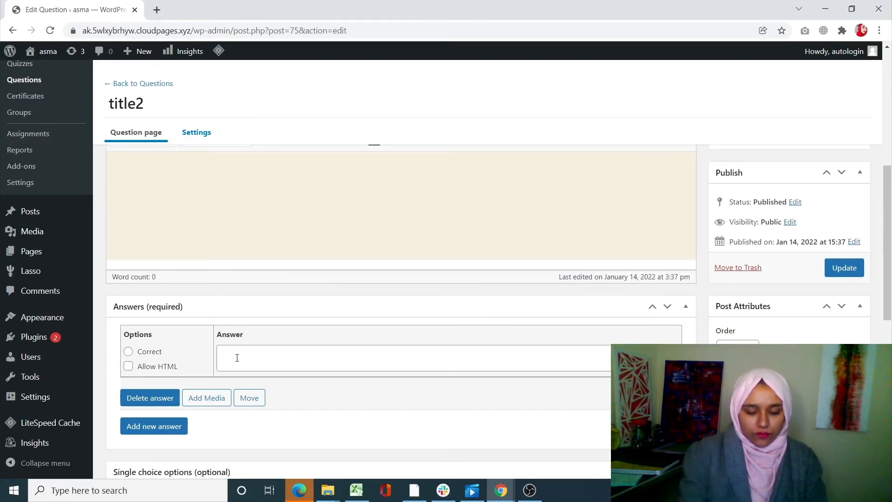
pyautogui.click(237, 357)
pyautogui.scroll(-1, 236, 358)
pyautogui.write('red')
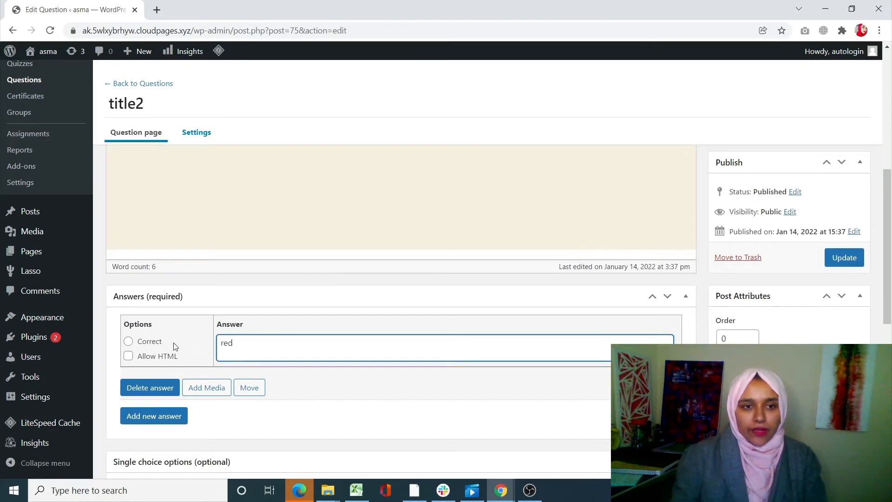
pyautogui.click(154, 343)
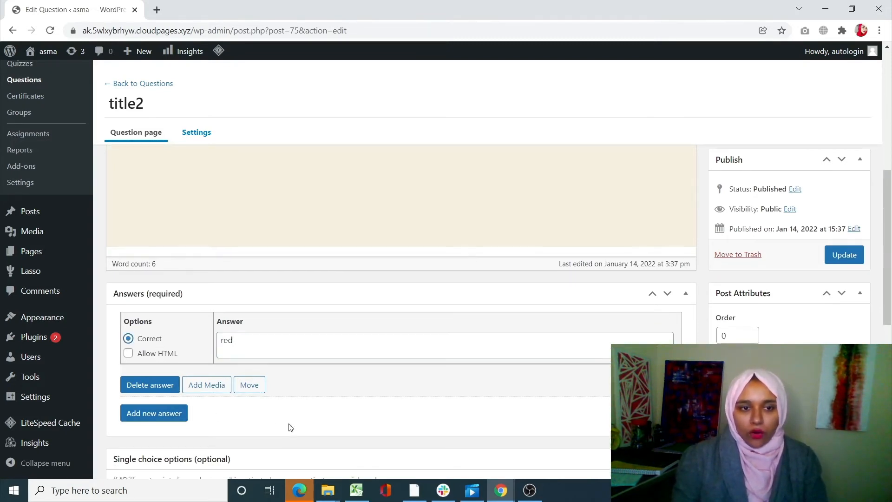
# - Add a second answer "blue" to the title2 question, leaving it not marked as correct
pyautogui.scroll(-1, 288, 424)
pyautogui.scroll(6, 343, 413)
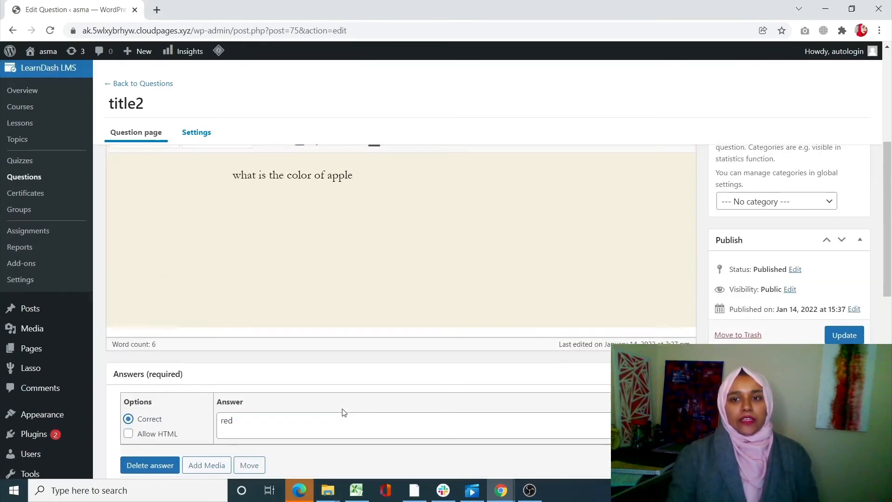
pyautogui.scroll(-3, 342, 409)
pyautogui.scroll(-3, 342, 408)
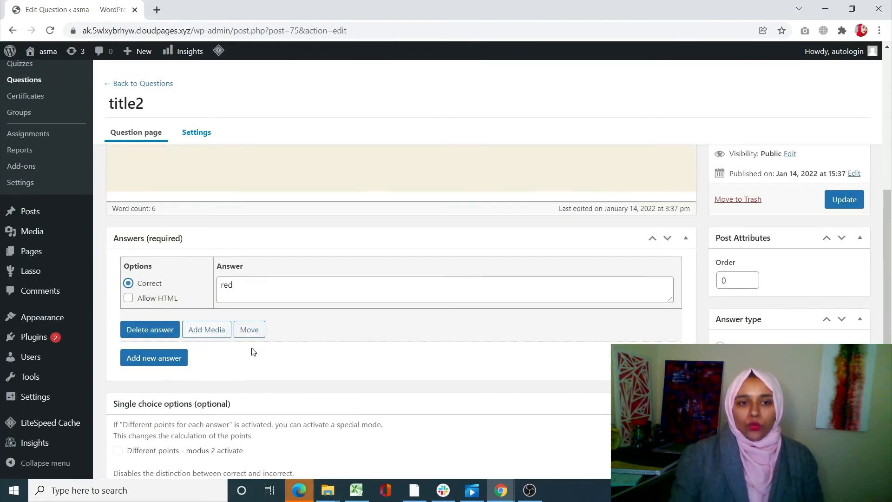
pyautogui.click(158, 362)
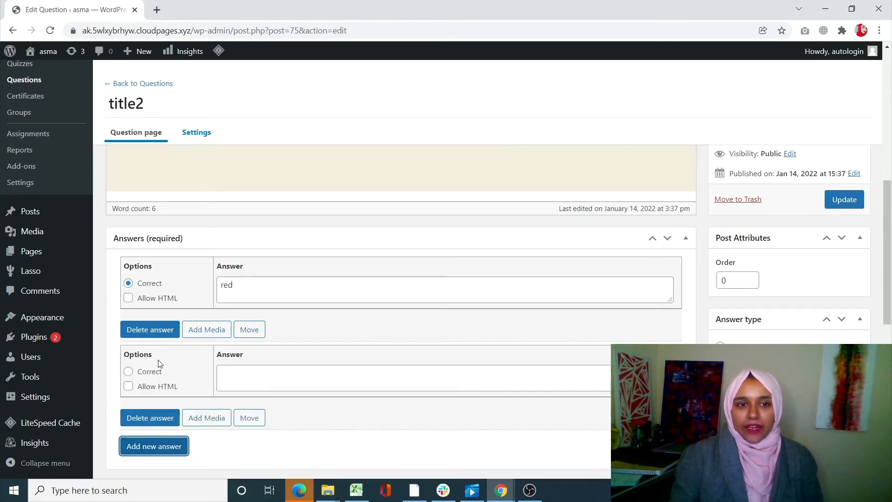
pyautogui.click(265, 374)
pyautogui.write('blue')
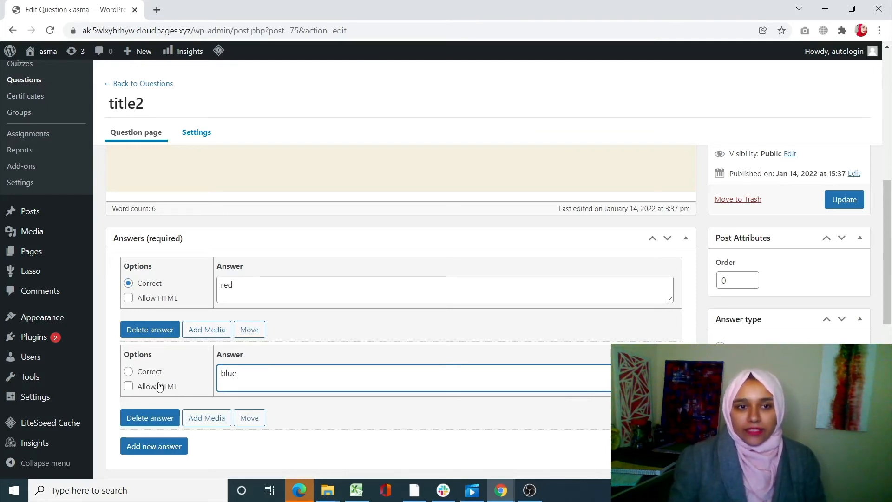
pyautogui.click(154, 314)
# - Review the question text and both answers of title2, and save the updated question
pyautogui.scroll(5, 216, 284)
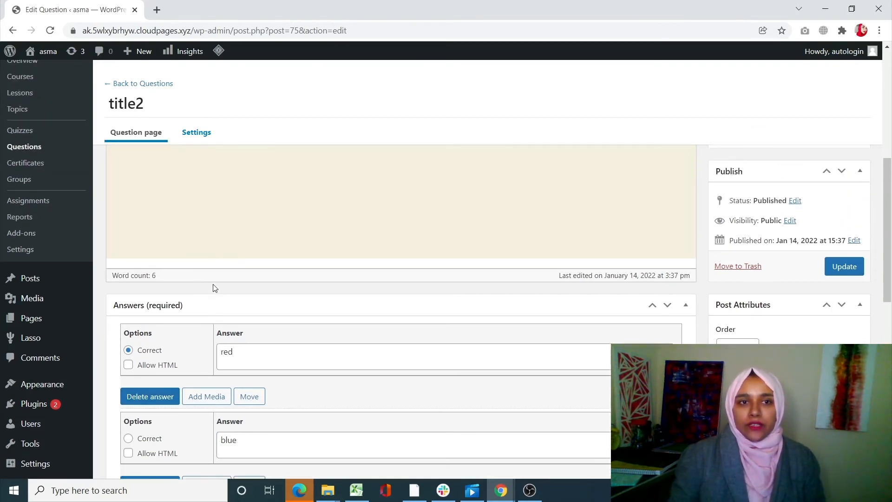
pyautogui.scroll(-6, 381, 258)
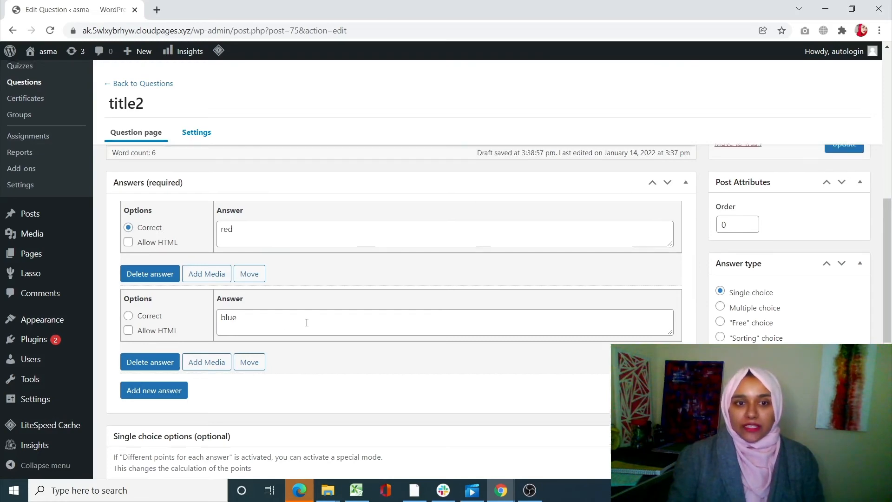
pyautogui.scroll(6, 305, 321)
pyautogui.scroll(3, 553, 435)
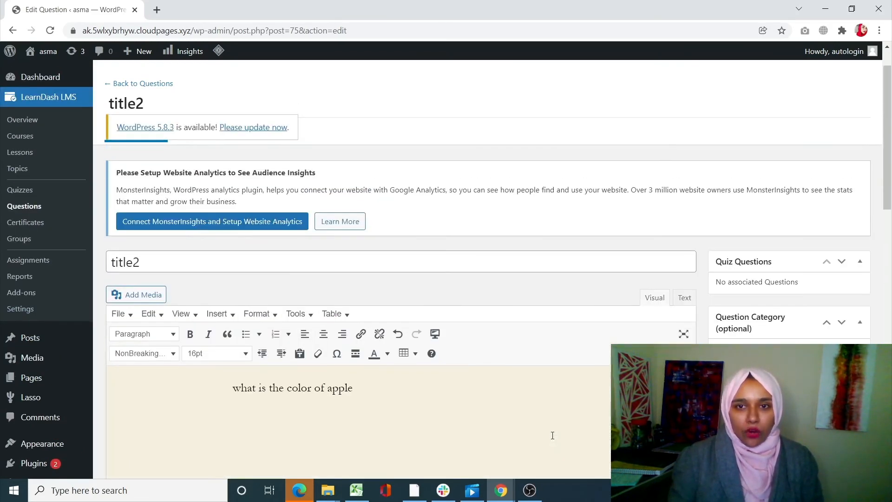
pyautogui.scroll(-5, 553, 435)
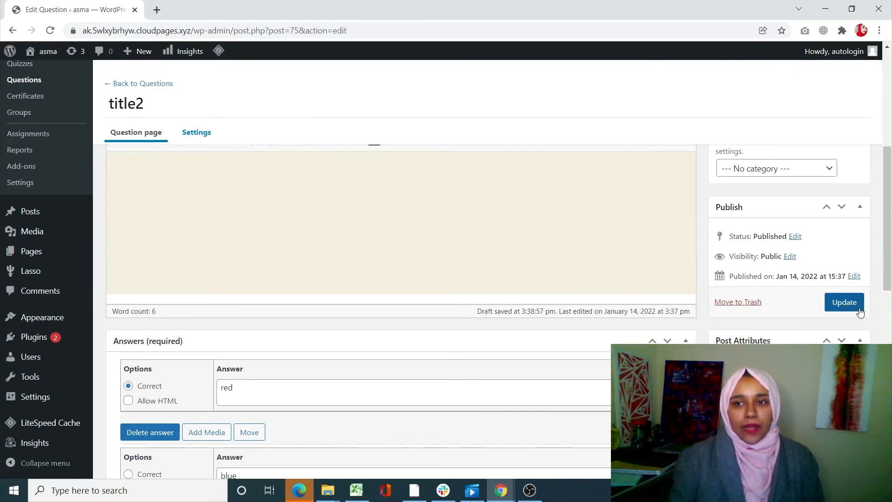
pyautogui.click(844, 302)
pyautogui.scroll(-4, 400, 284)
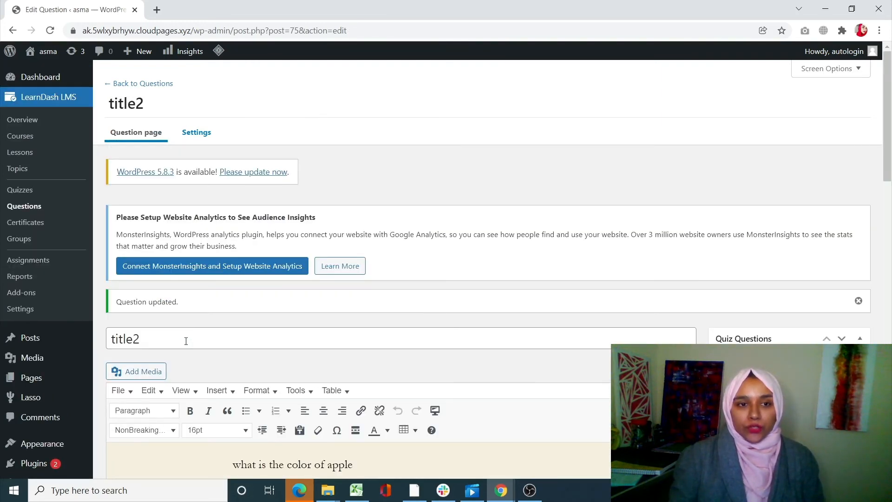
pyautogui.scroll(-2, 186, 341)
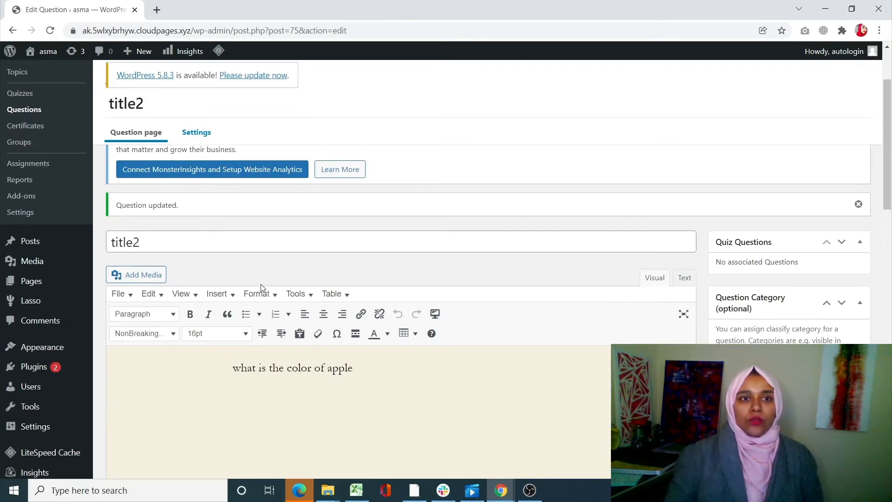
pyautogui.scroll(2, 261, 288)
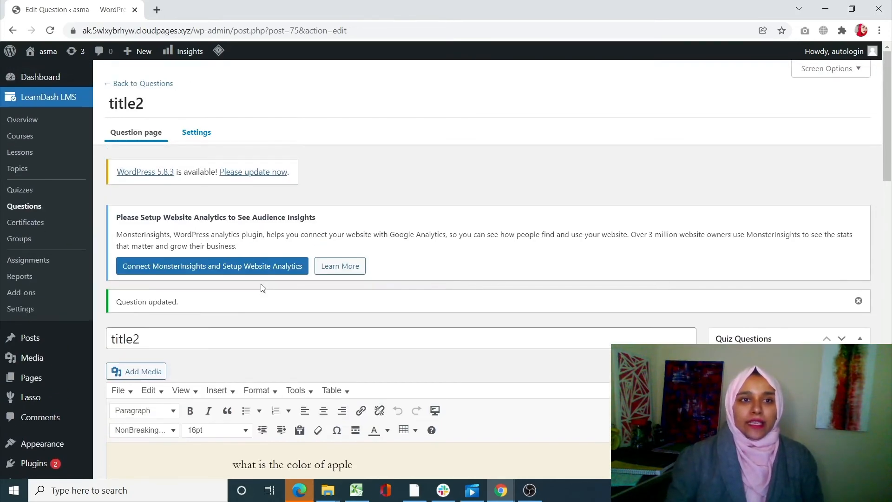
# - Check the list of all questions, and open quiz 1 for editing from the list of quizzes
pyautogui.click(14, 211)
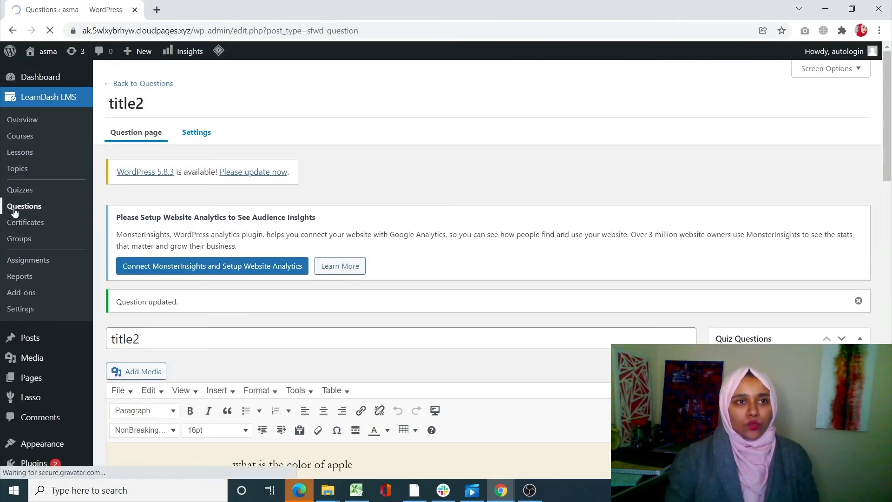
pyautogui.scroll(-2, 260, 307)
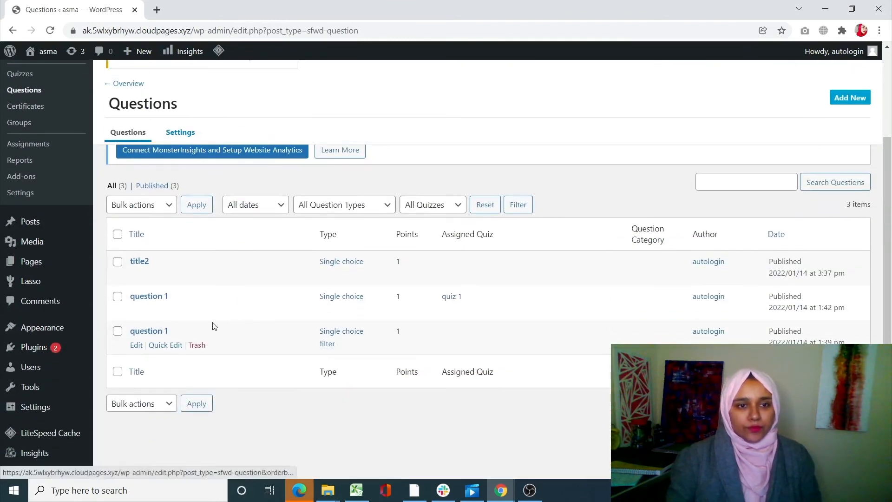
pyautogui.click(21, 75)
pyautogui.scroll(-1, 210, 199)
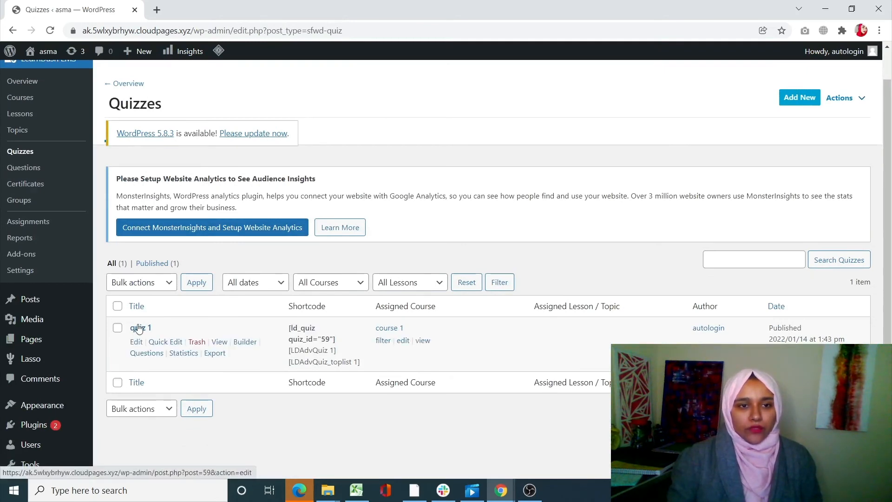
pyautogui.click(138, 328)
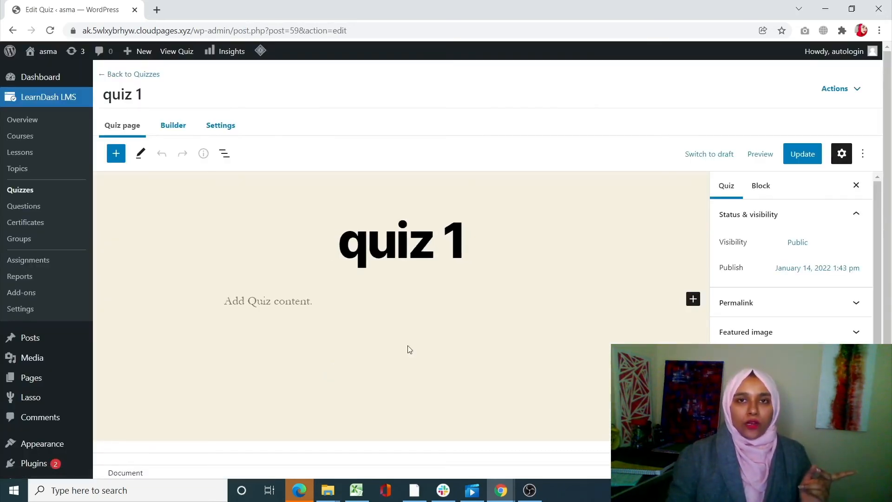
# - Change quiz 1's associated course to course 2 in the quiz settings and update the quiz
pyautogui.click(215, 136)
pyautogui.scroll(-1, 247, 321)
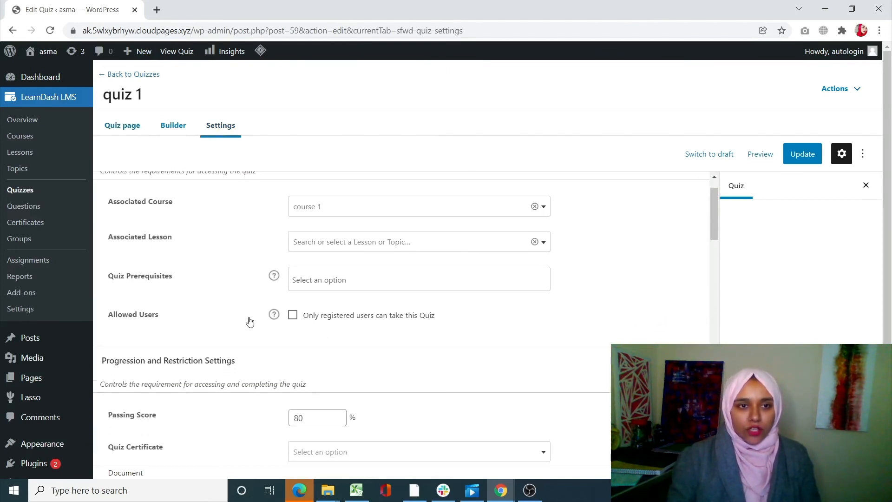
pyautogui.click(334, 216)
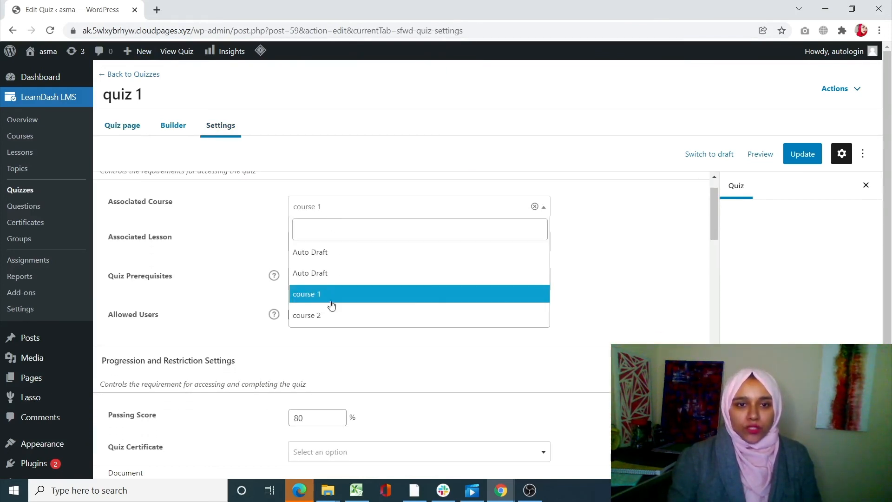
pyautogui.click(333, 314)
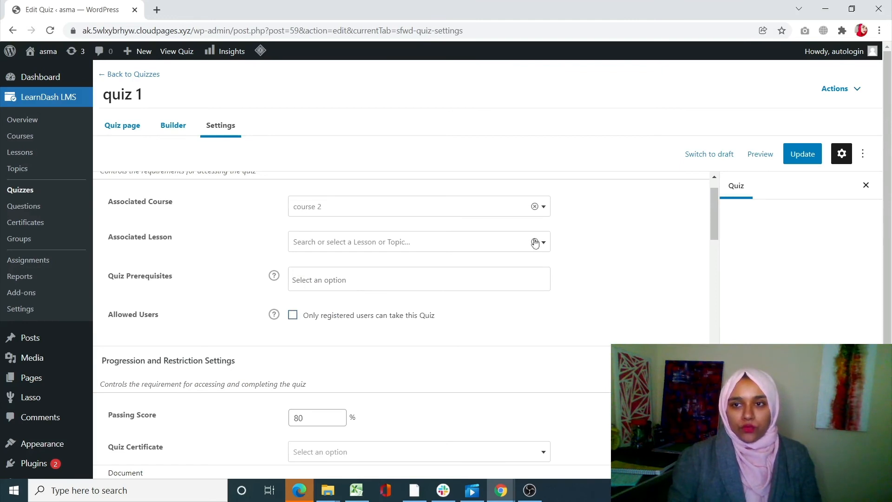
pyautogui.click(797, 153)
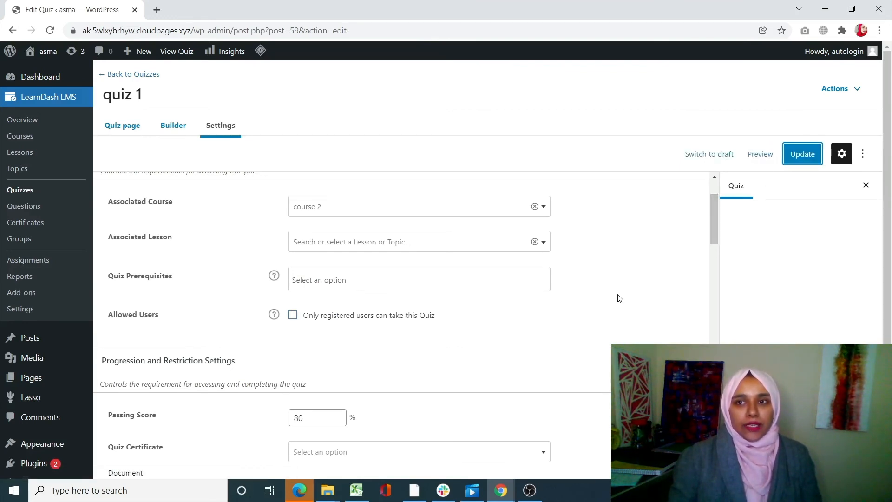
pyautogui.scroll(-3, 599, 286)
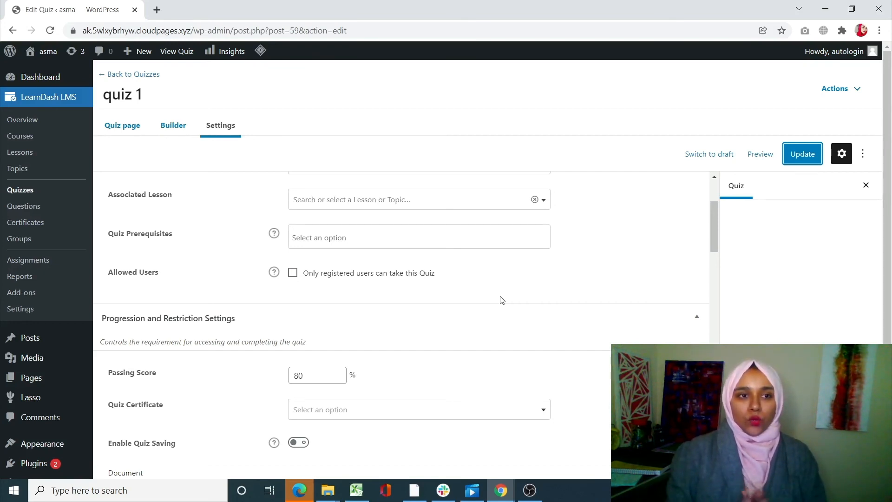
# - Switch on the PayPal payment type in the LearnDash payment settings and open PayPal's detailed configuration
pyautogui.click(20, 308)
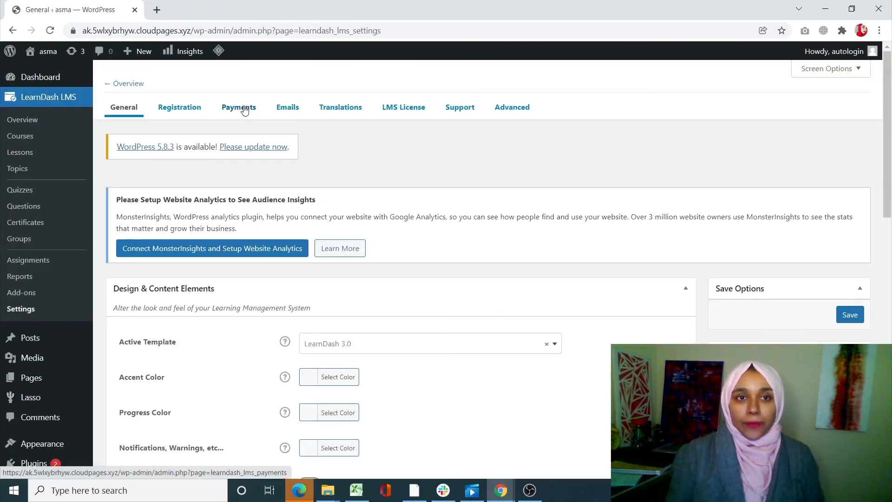
pyautogui.click(245, 109)
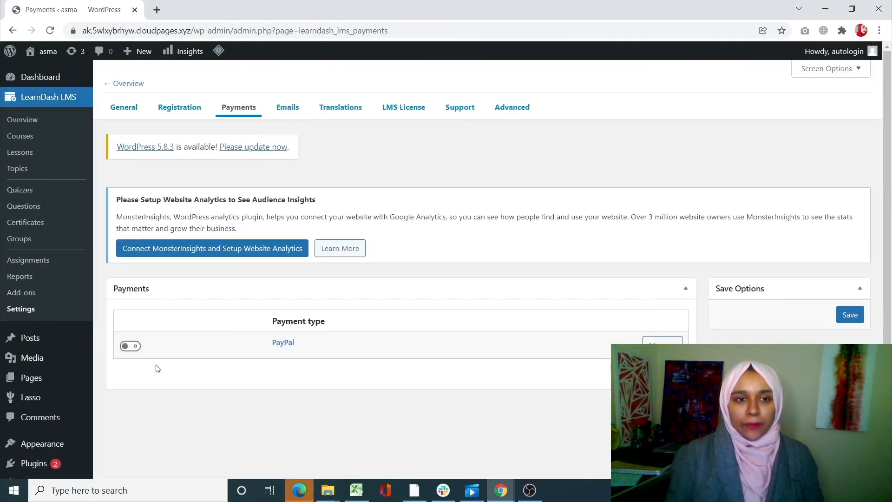
pyautogui.click(131, 351)
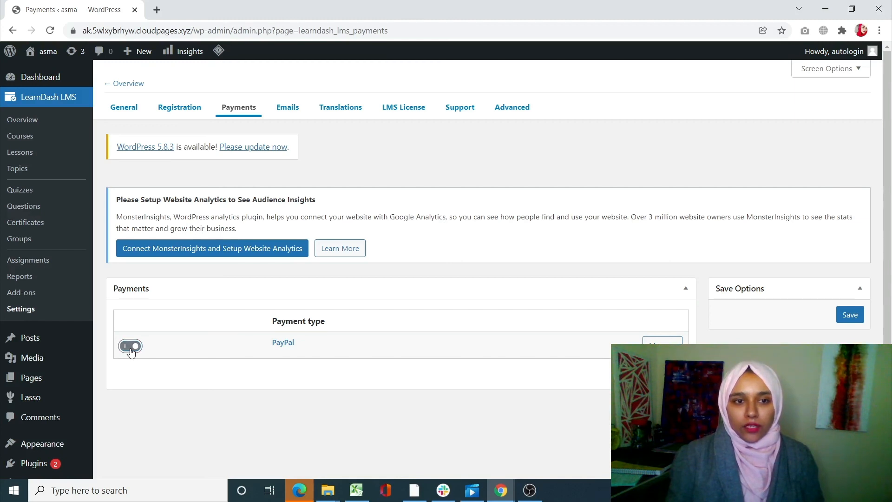
pyautogui.click(662, 343)
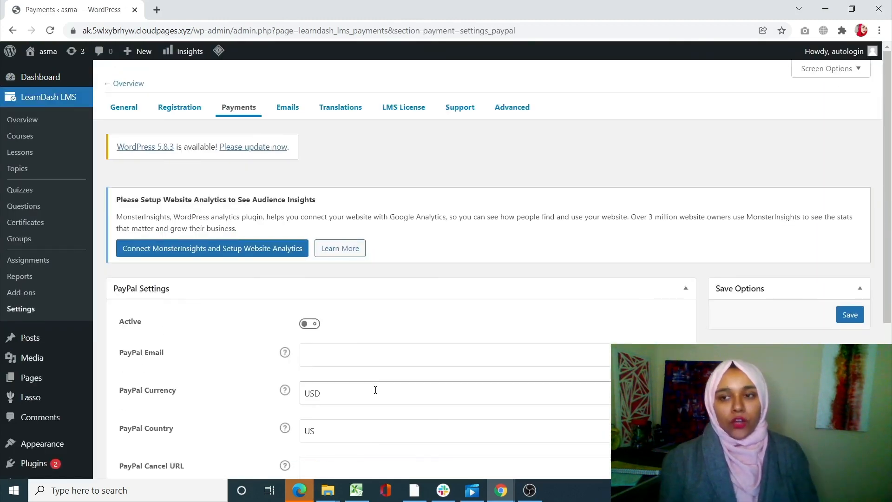
# - Examine the PayPal settings, including the email, currency, country, cancel, return and notify URL, and sandbox options
pyautogui.scroll(-3, 376, 394)
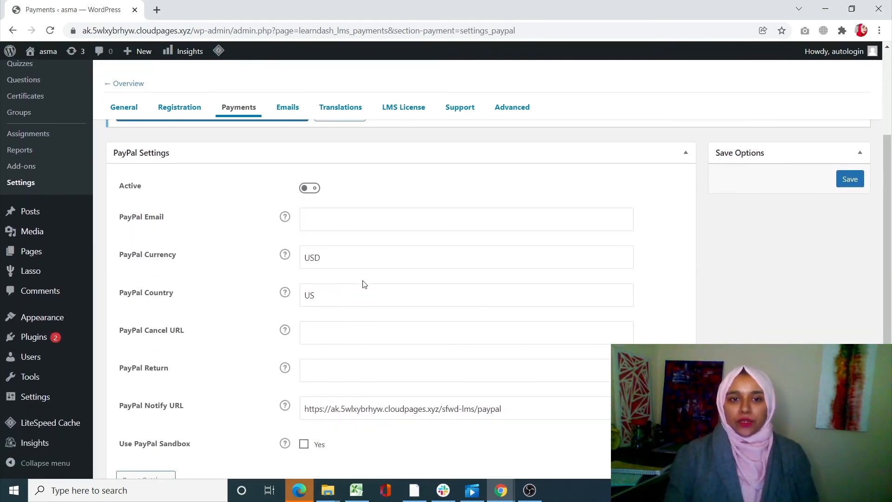
pyautogui.scroll(-2, 339, 368)
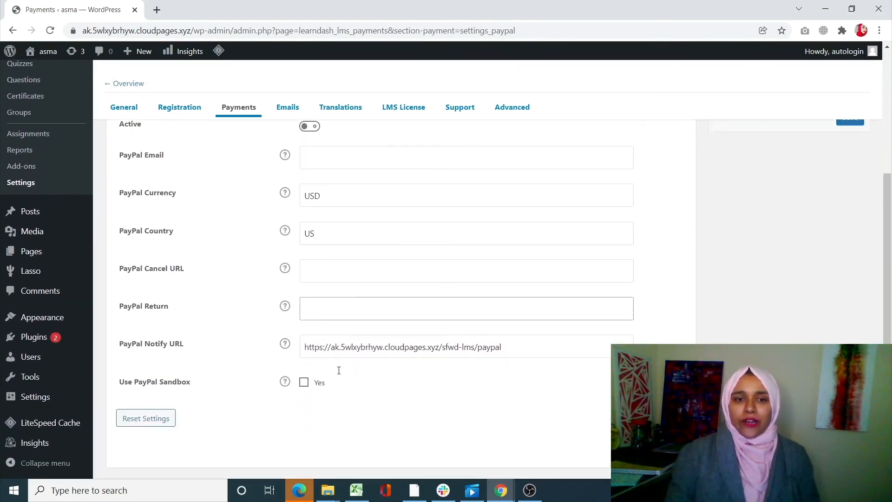
pyautogui.scroll(3, 339, 377)
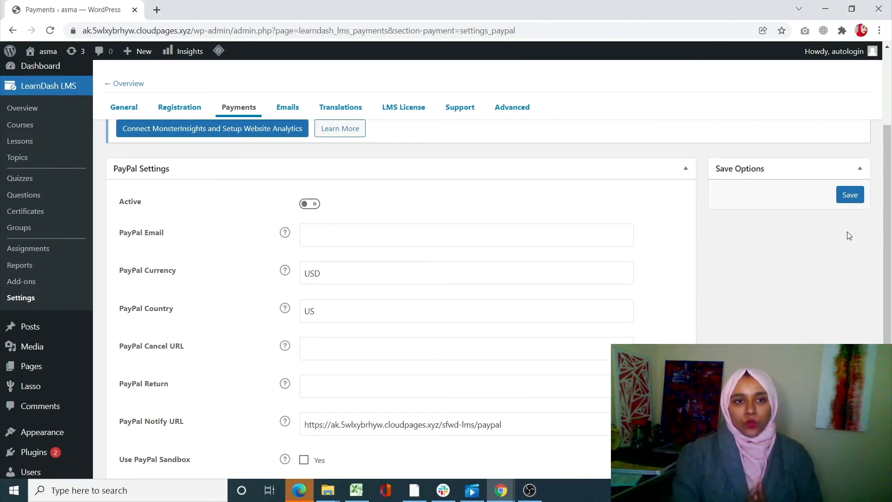
pyautogui.scroll(1, 674, 316)
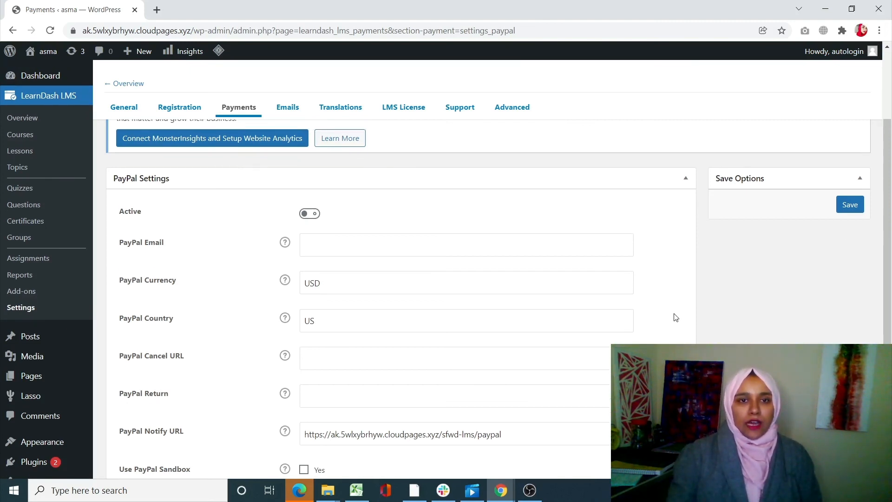
pyautogui.scroll(2, 675, 317)
pyautogui.scroll(1, 675, 317)
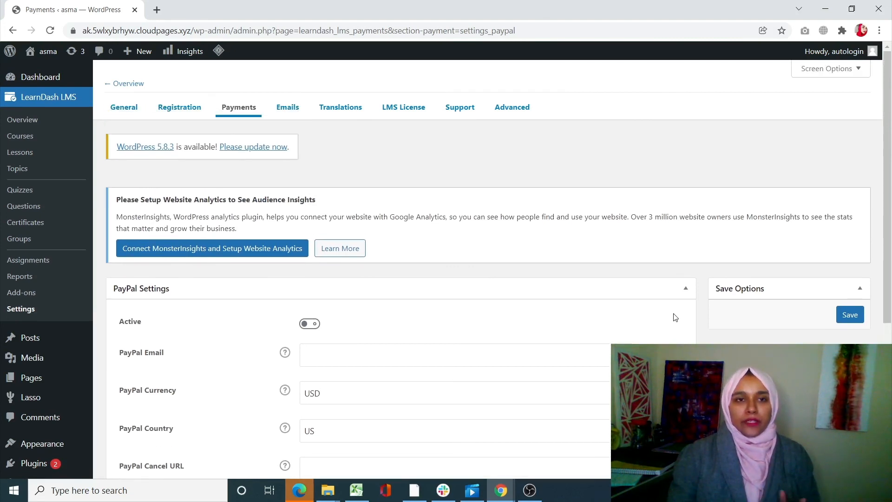